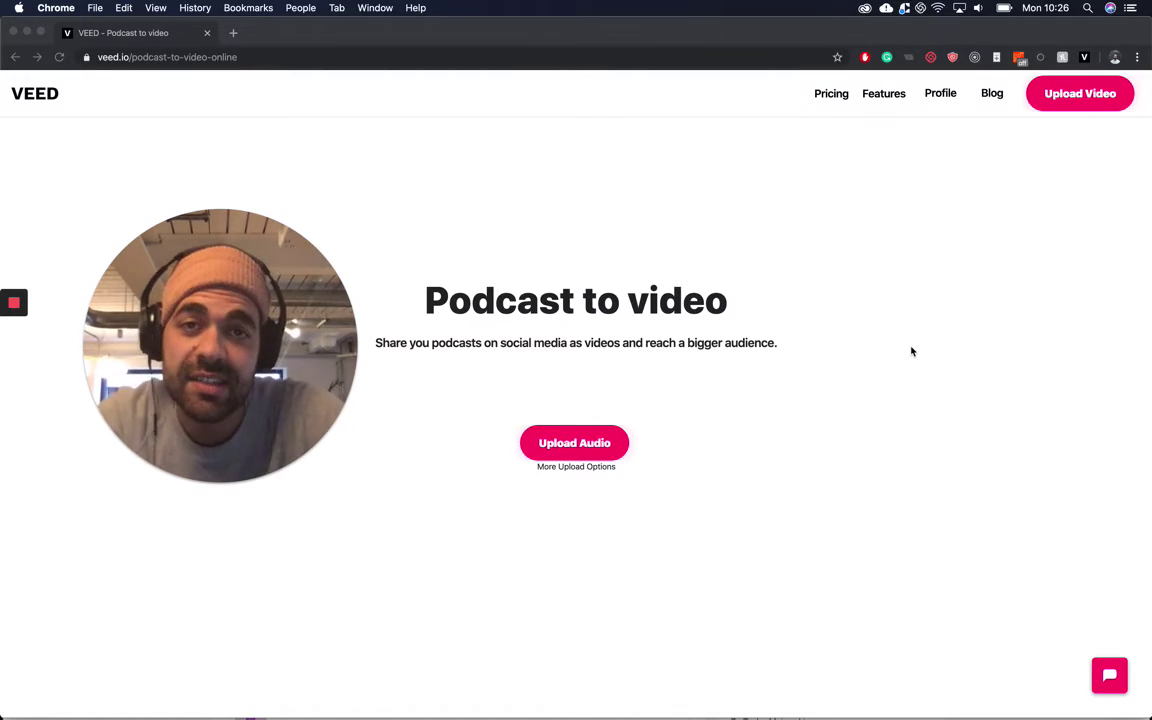
Upload the MP3 podcast file and pick the square layout with artwork above the waveform
{"action": "scroll", "coordinate": [912, 351], "scroll_direction": "down", "scroll_amount": 10}
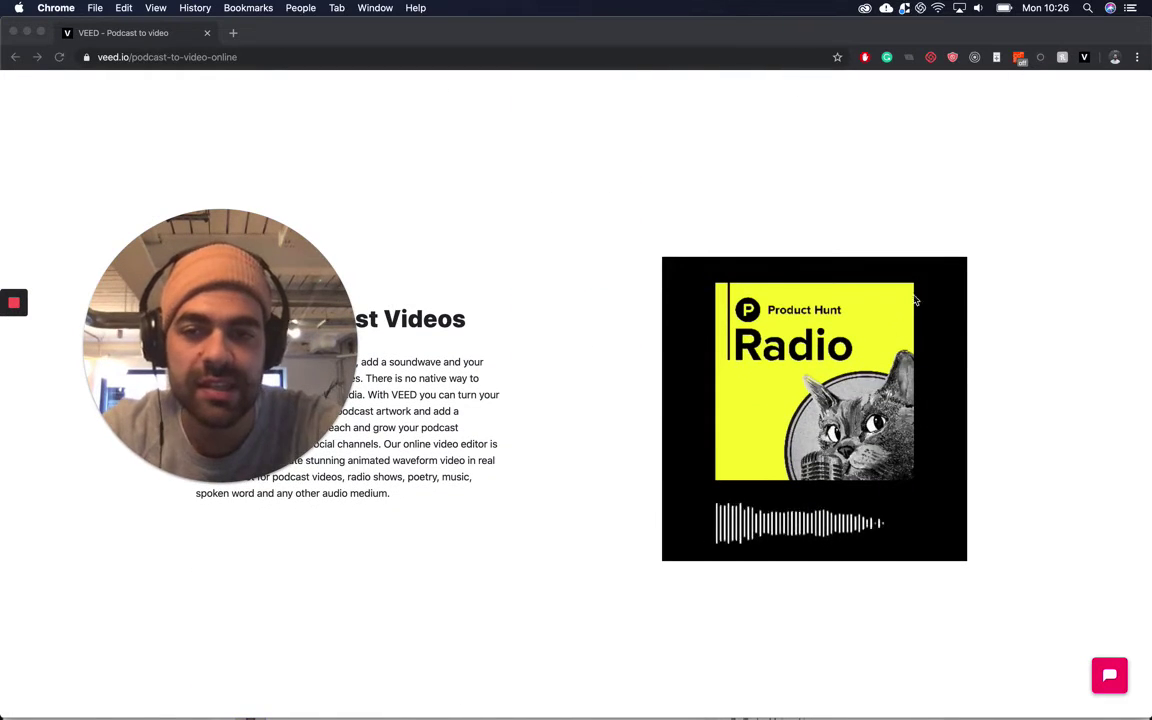
{"action": "scroll", "coordinate": [906, 346], "scroll_direction": "down", "scroll_amount": 8}
{"action": "scroll", "coordinate": [840, 445], "scroll_direction": "down", "scroll_amount": 3}
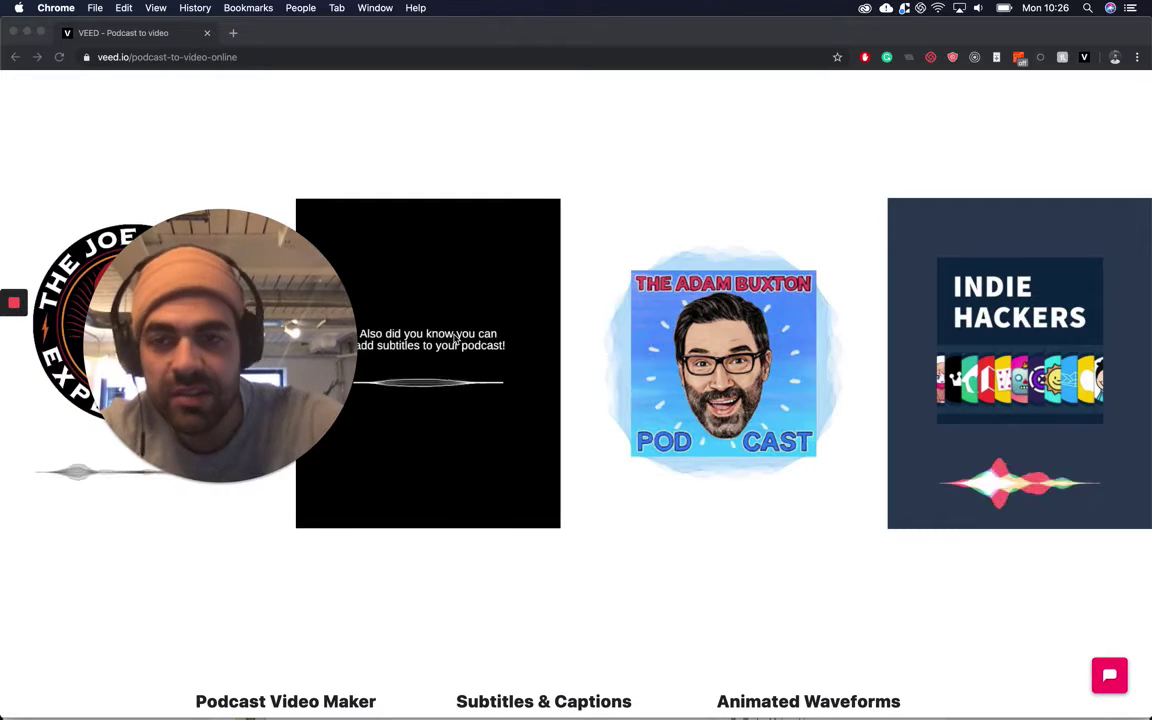
{"action": "scroll", "coordinate": [455, 340], "scroll_direction": "up", "scroll_amount": 10}
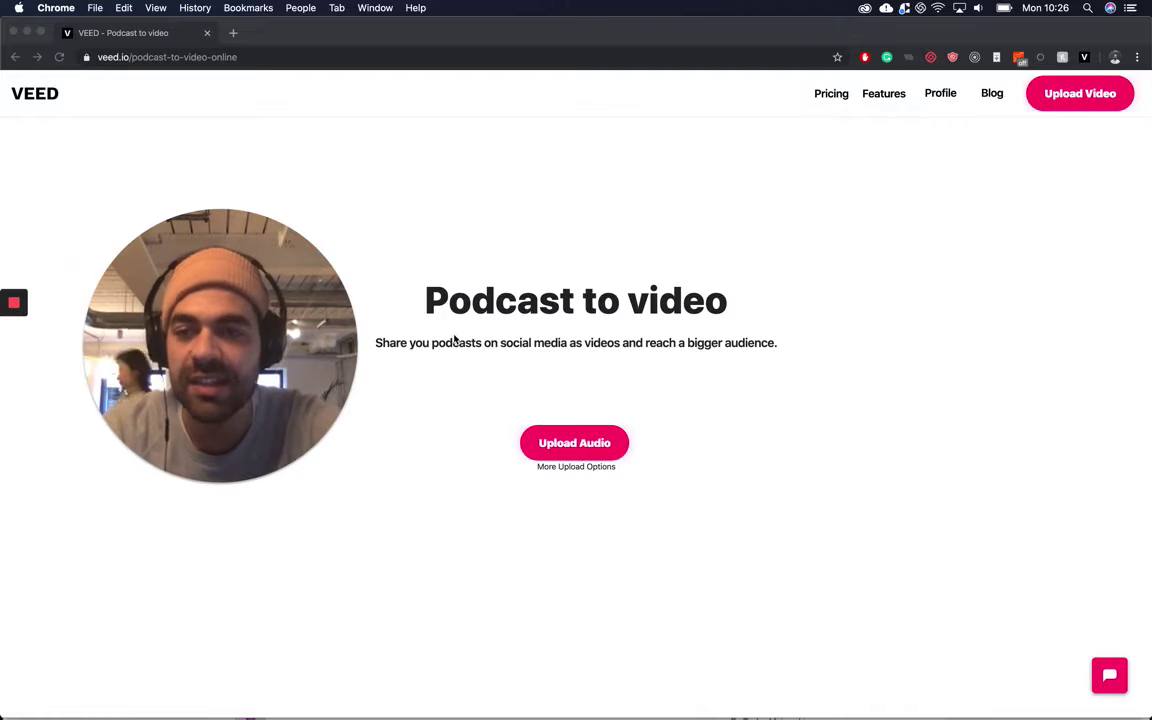
{"action": "left_click", "coordinate": [592, 441]}
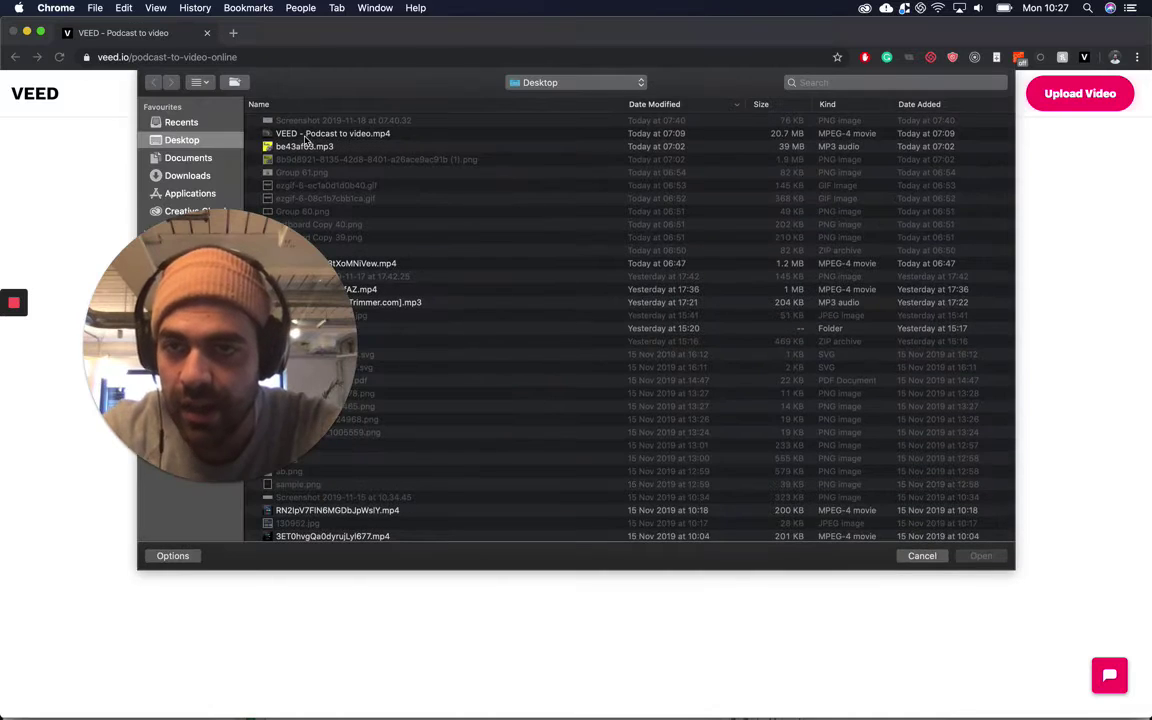
{"action": "left_click", "coordinate": [308, 146]}
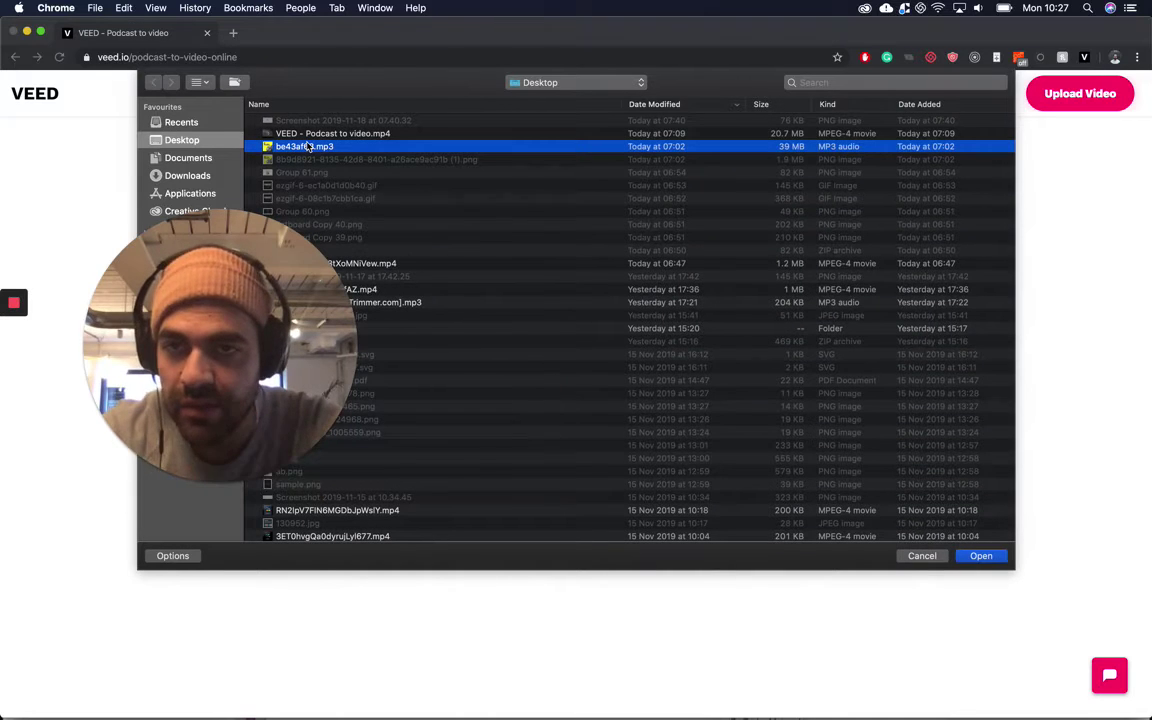
{"action": "double_click", "coordinate": [308, 146]}
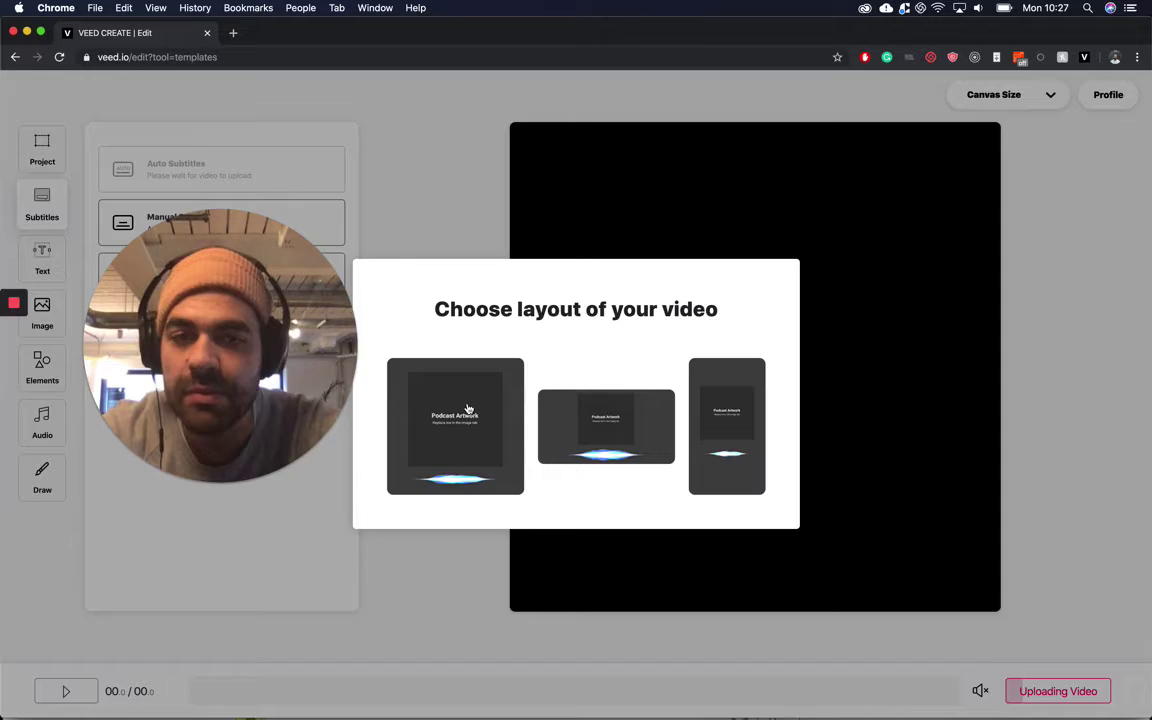
{"action": "left_click", "coordinate": [467, 409]}
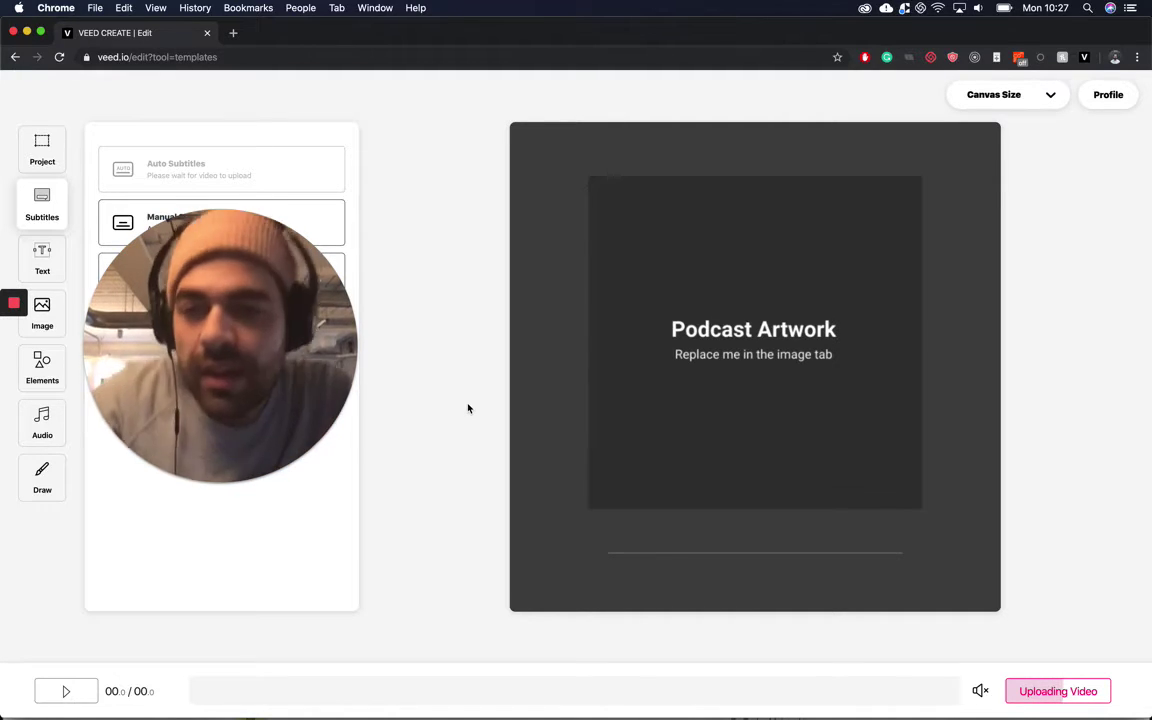
{"action": "left_click_drag", "start_coordinate": [303, 340], "coordinate": [476, 294]}
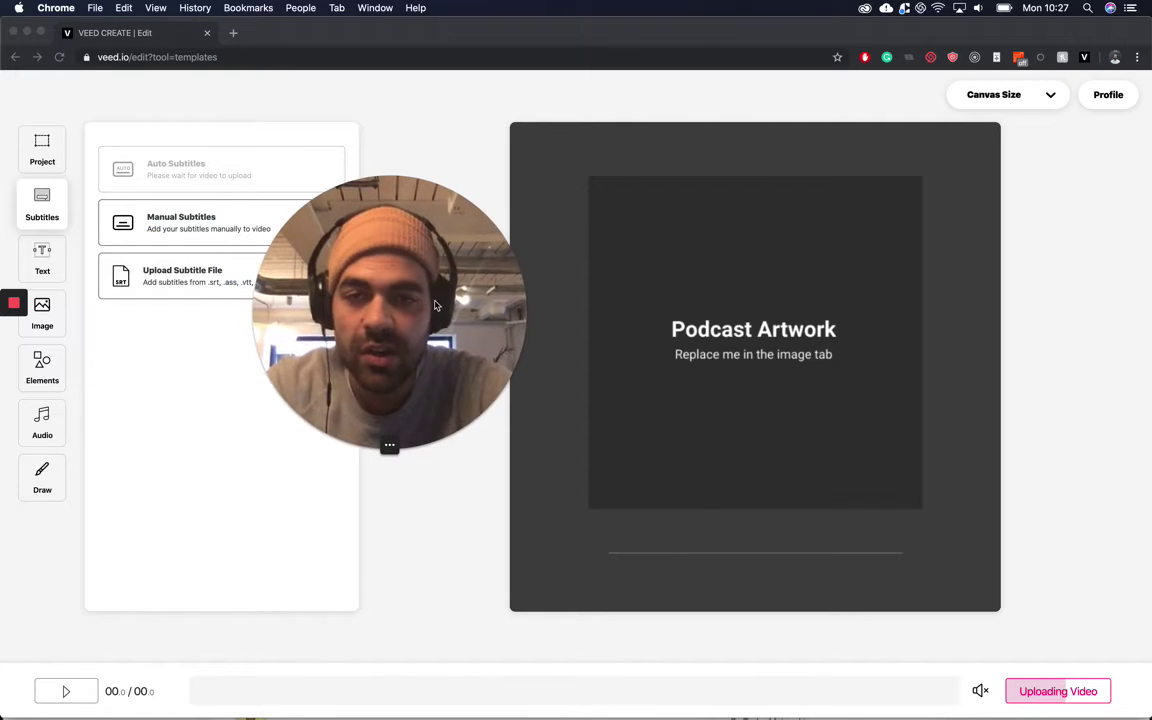
Swap the artwork placeholder for the Product Hunt Radio PNG cover image
{"action": "left_click", "coordinate": [740, 293]}
{"action": "left_click", "coordinate": [740, 293]}
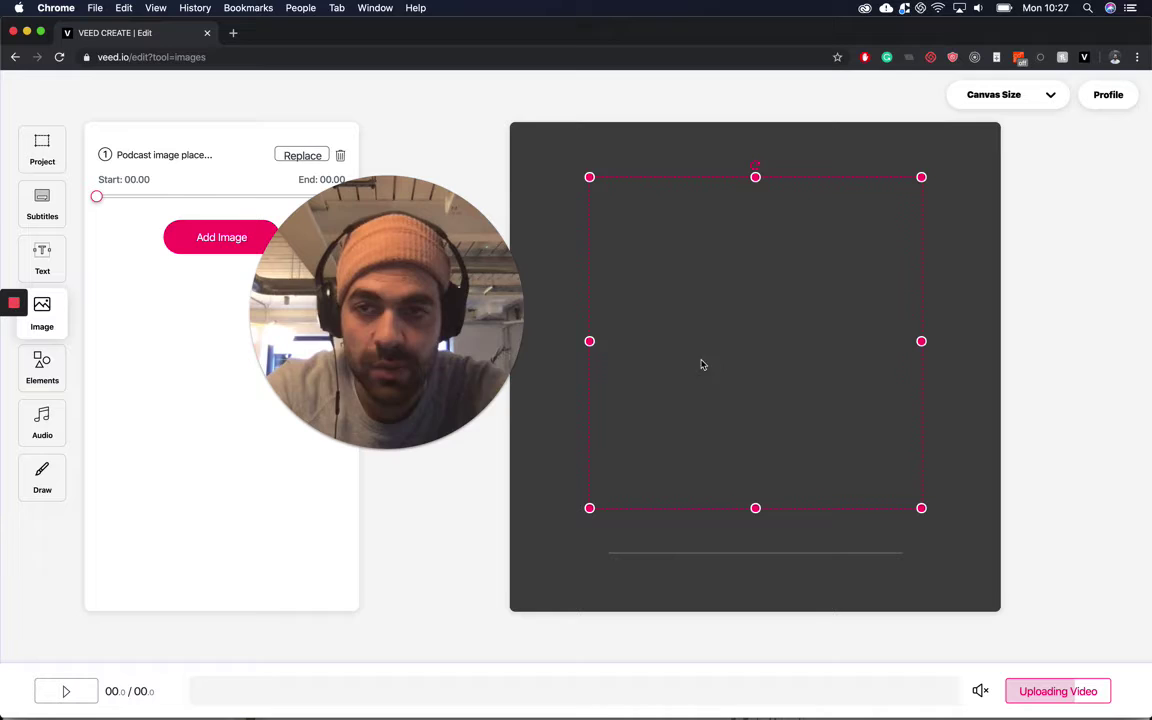
{"action": "left_click_drag", "start_coordinate": [474, 330], "coordinate": [582, 208]}
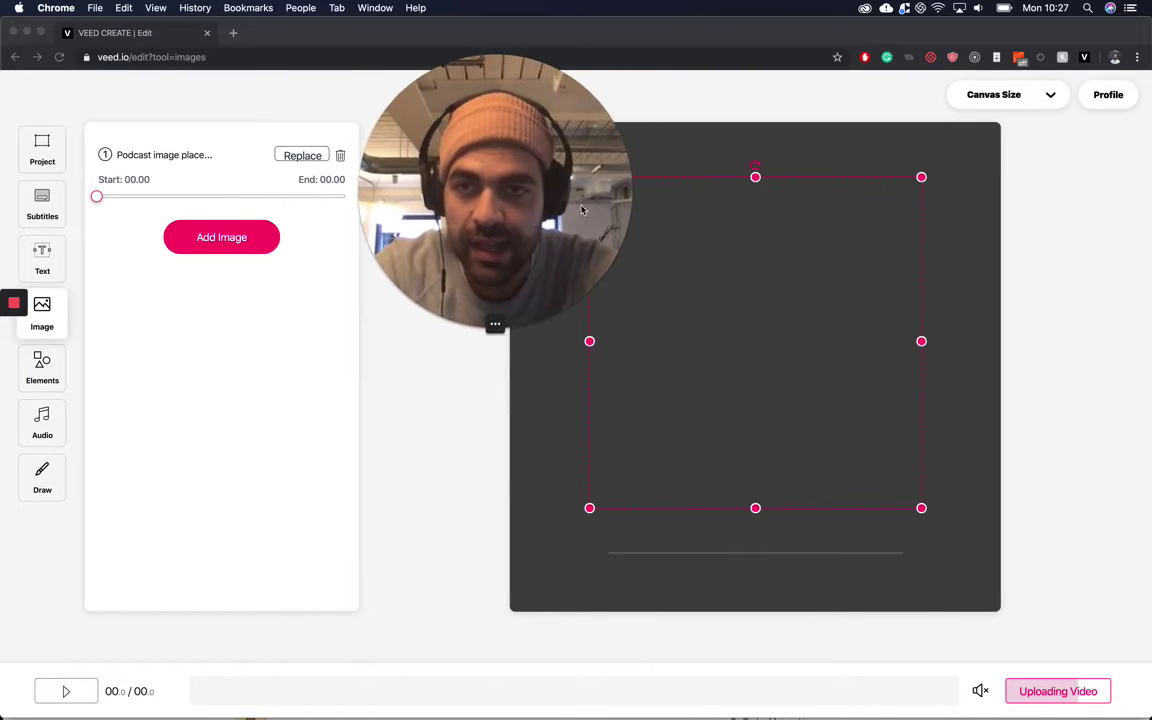
{"action": "left_click", "coordinate": [296, 157]}
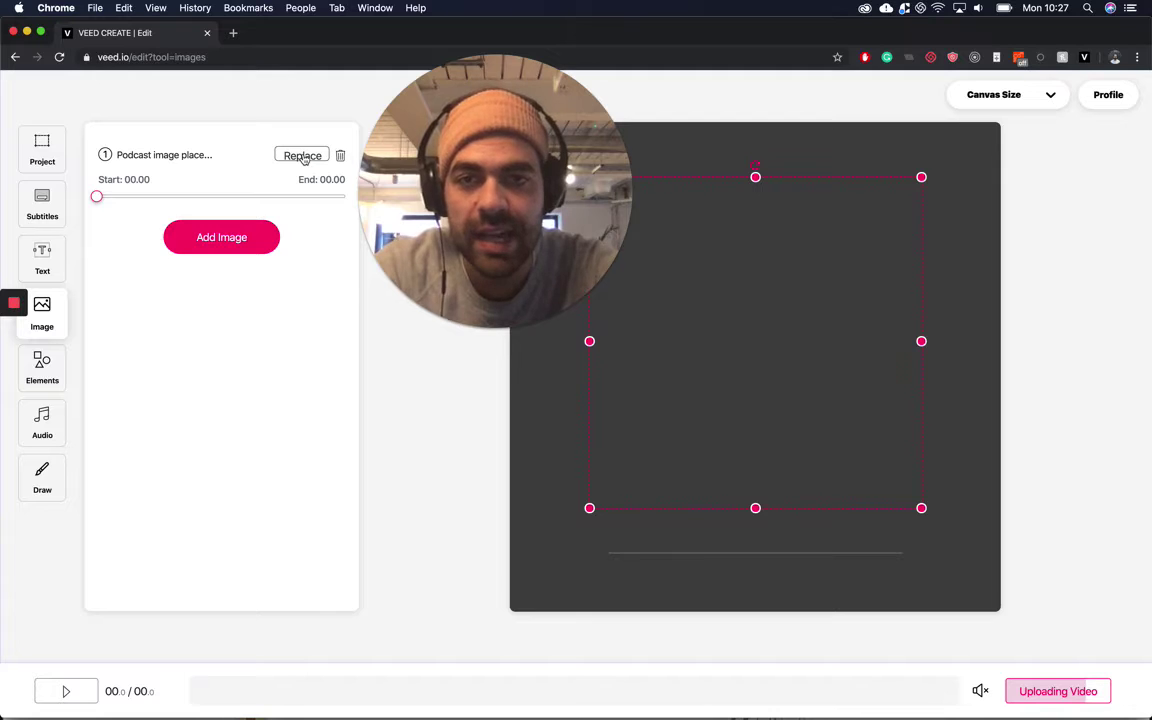
{"action": "left_click", "coordinate": [304, 159]}
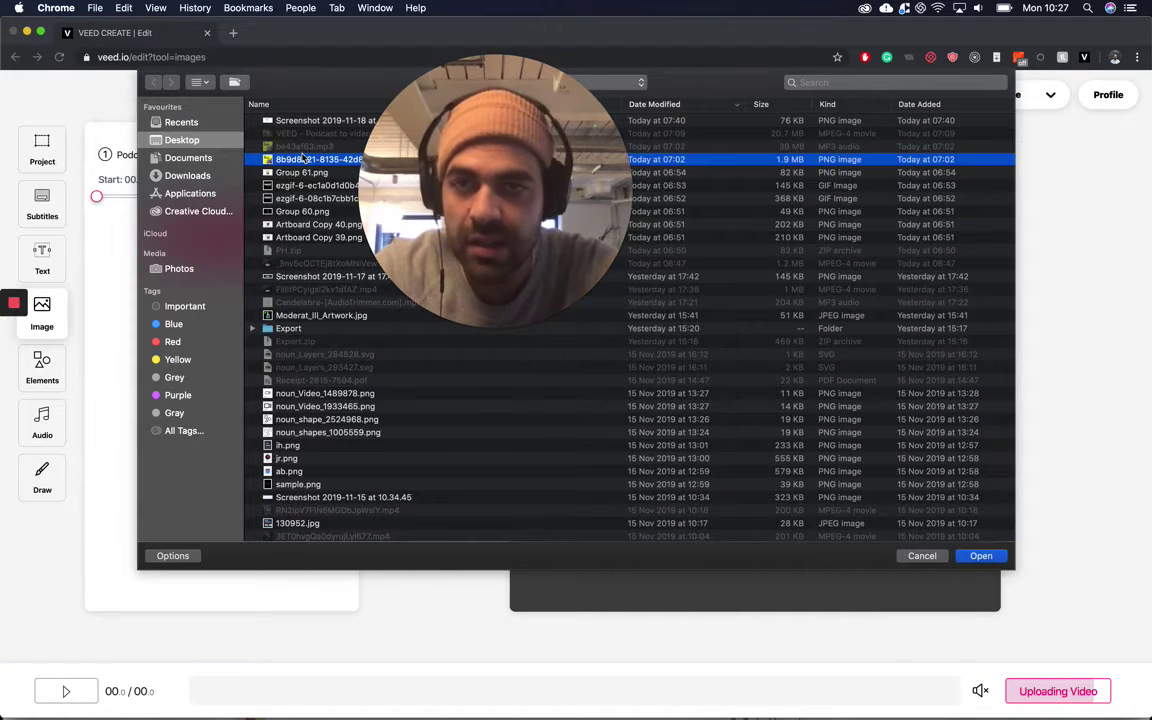
{"action": "key", "text": "Return"}
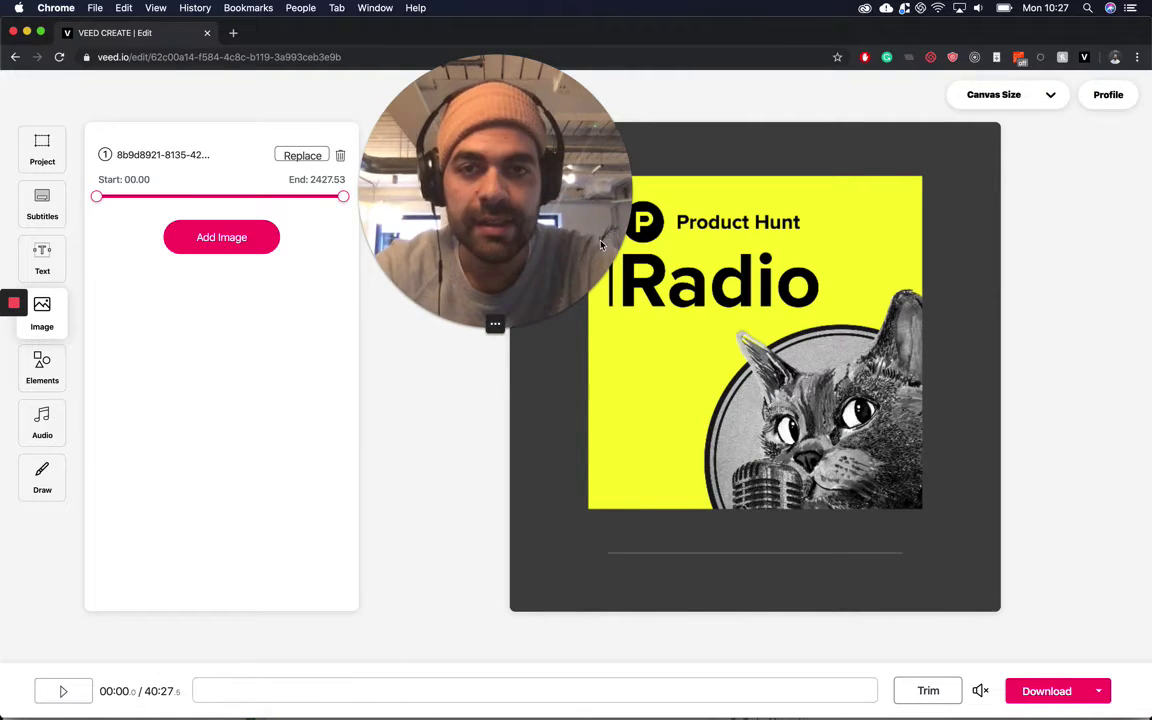
{"action": "left_click_drag", "start_coordinate": [540, 216], "coordinate": [1085, 278]}
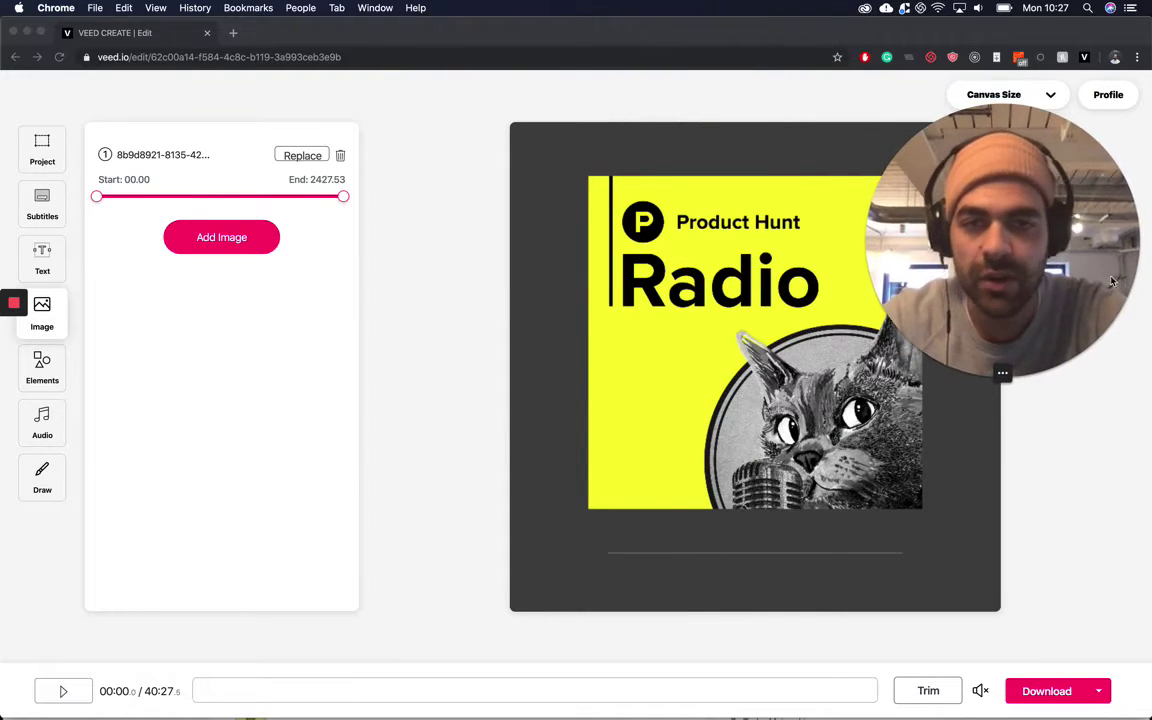
Try yellow, blue, red, pink and white backgrounds, then settle on black (#000000FF)
{"action": "left_click", "coordinate": [638, 350]}
{"action": "left_click", "coordinate": [651, 356]}
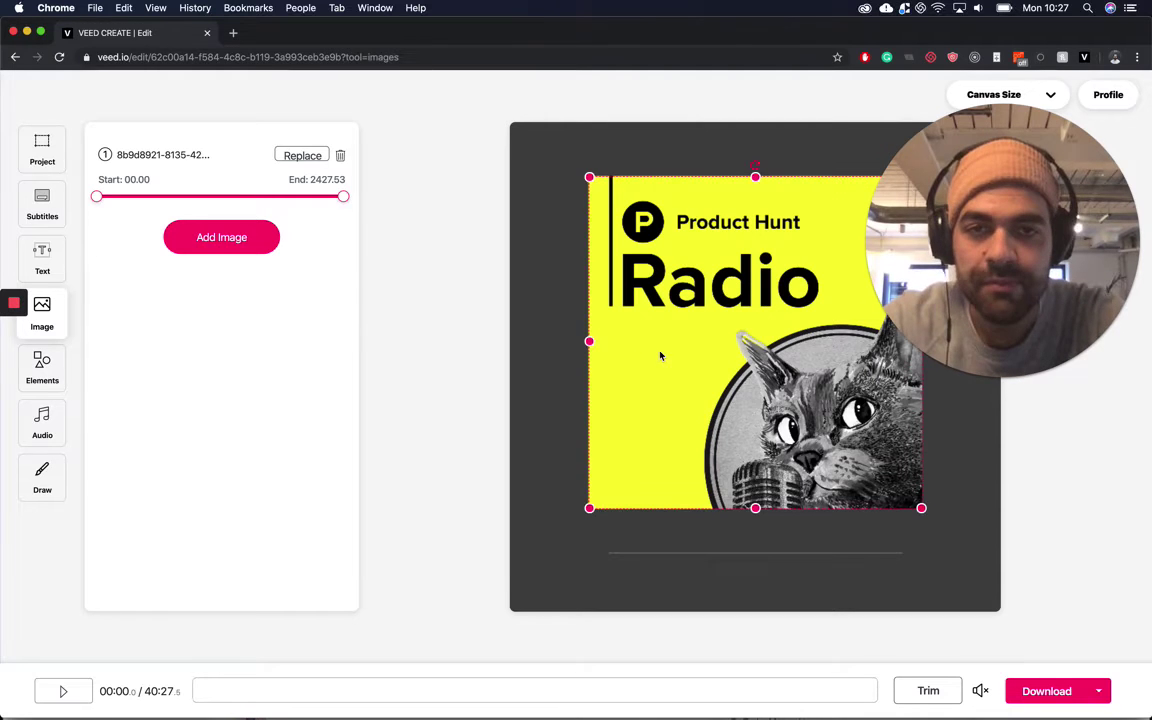
{"action": "left_click", "coordinate": [43, 145]}
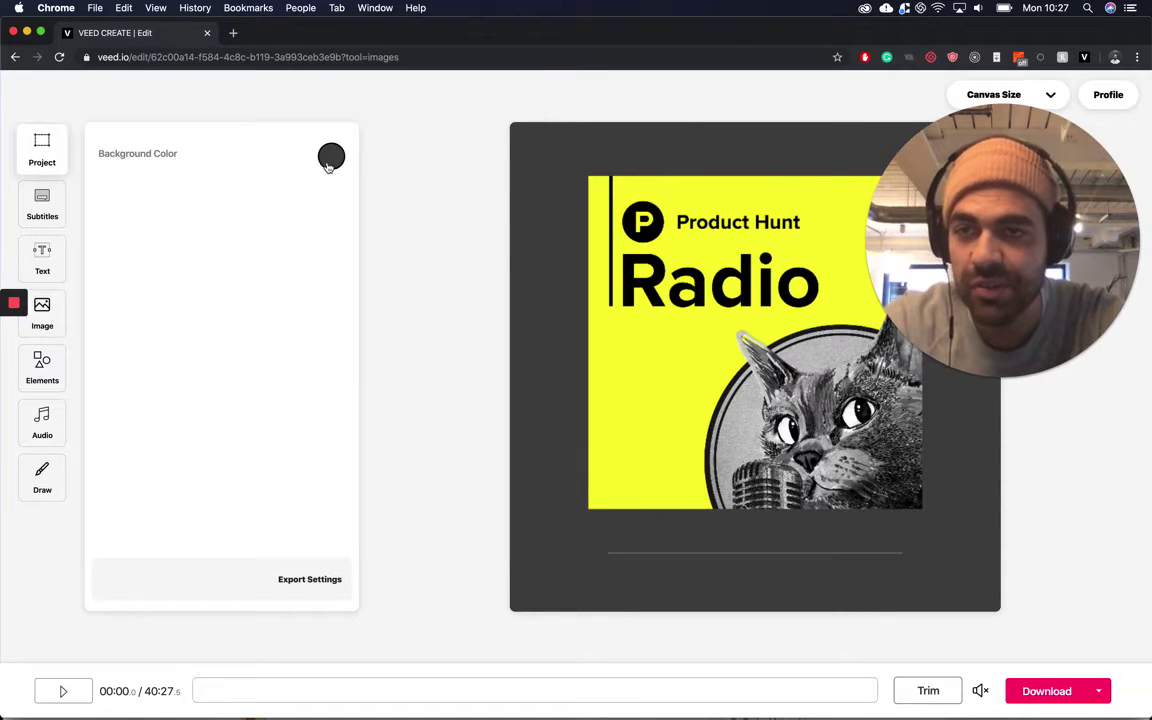
{"action": "left_click", "coordinate": [331, 156]}
{"action": "left_click", "coordinate": [247, 238]}
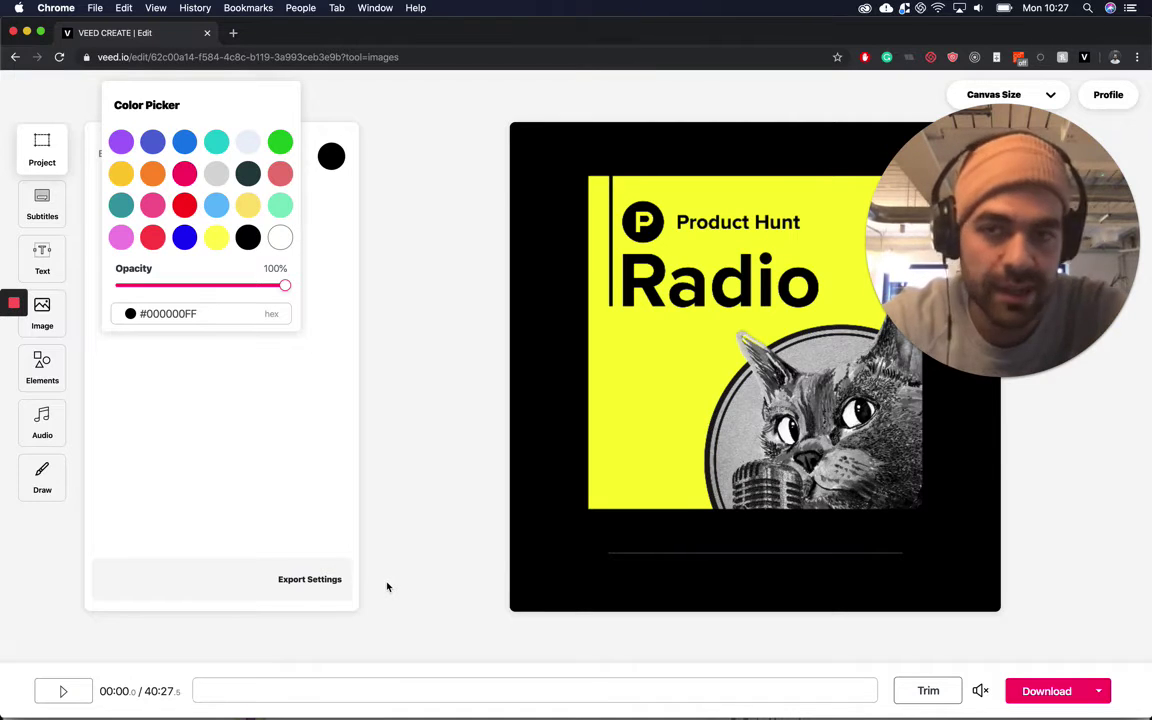
{"action": "left_click", "coordinate": [216, 238]}
{"action": "left_click", "coordinate": [185, 238]}
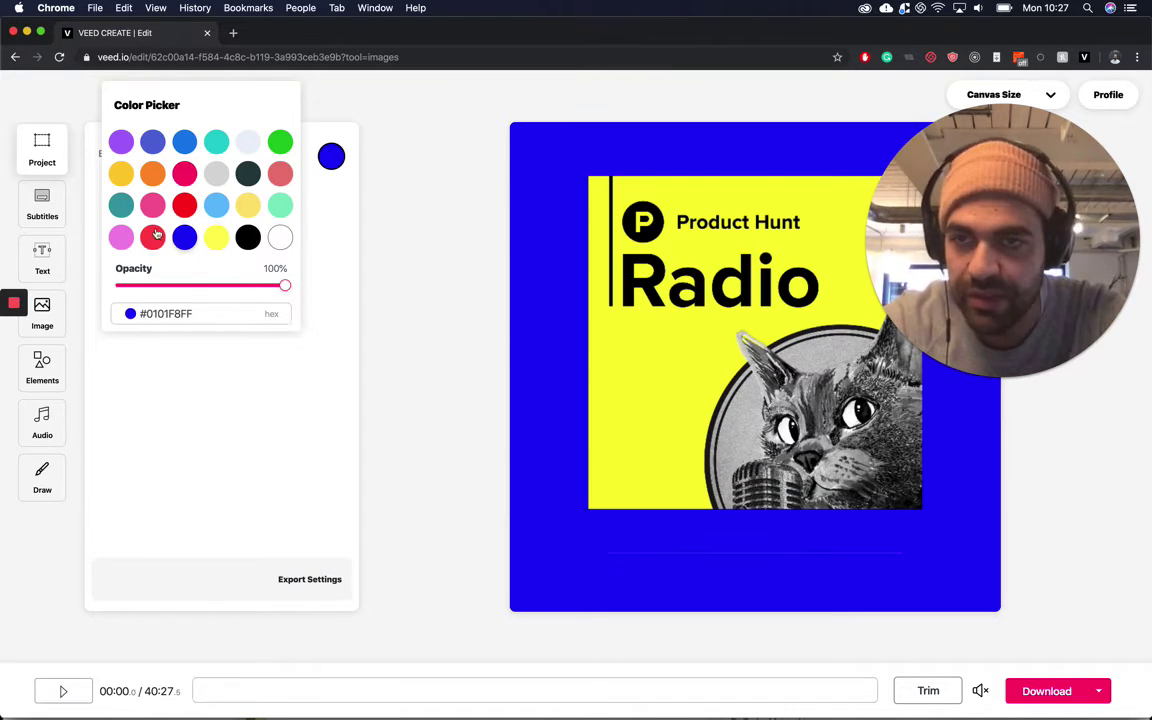
{"action": "left_click", "coordinate": [152, 238]}
{"action": "left_click", "coordinate": [120, 238]}
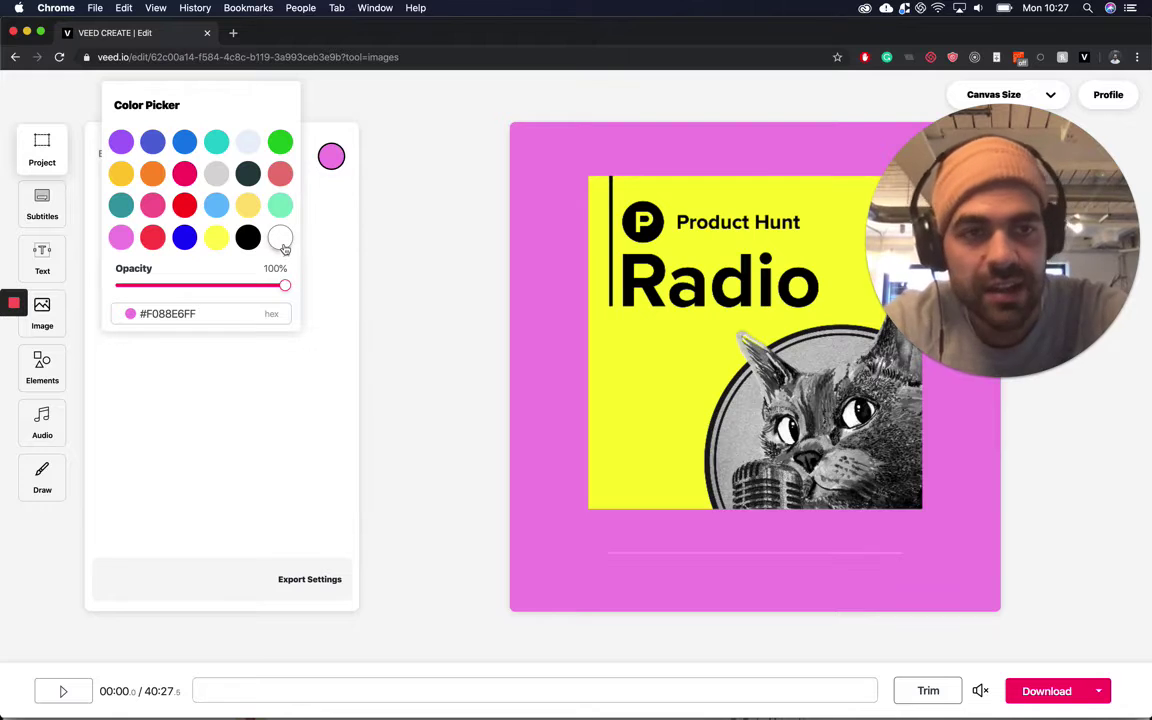
{"action": "left_click", "coordinate": [280, 237]}
{"action": "left_click", "coordinate": [248, 238]}
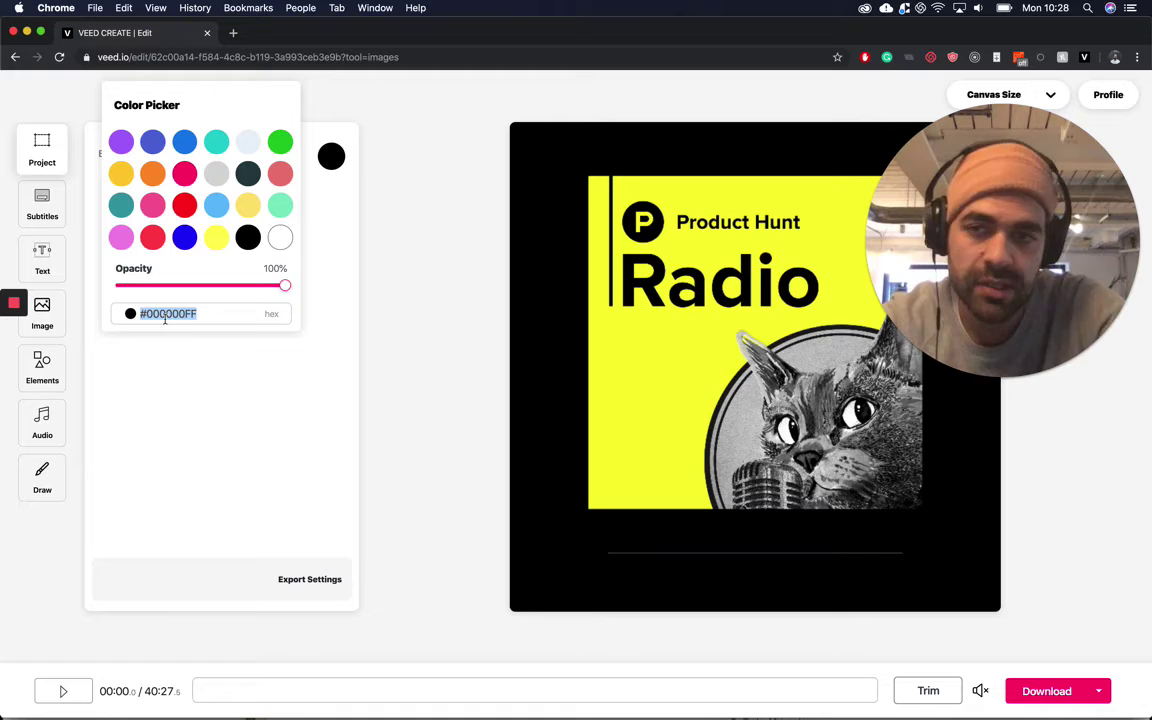
Preview playback, then widen, recentre and heighten the sound wave box
{"action": "left_click", "coordinate": [62, 694]}
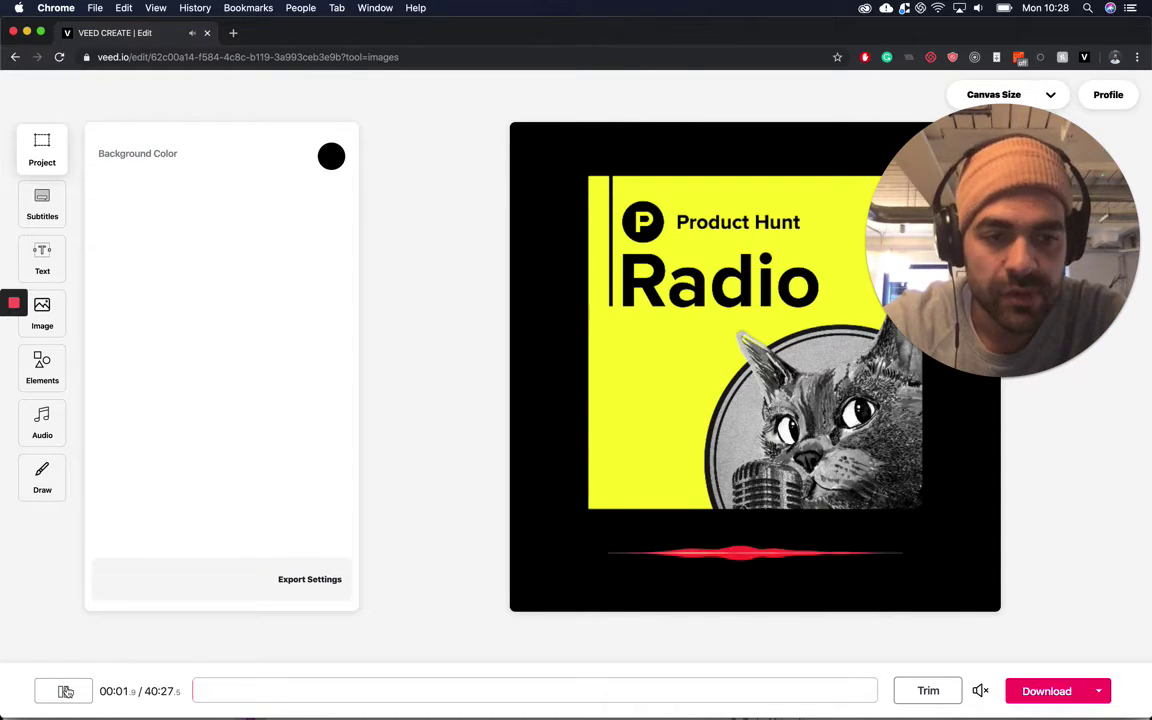
{"action": "left_click", "coordinate": [789, 580]}
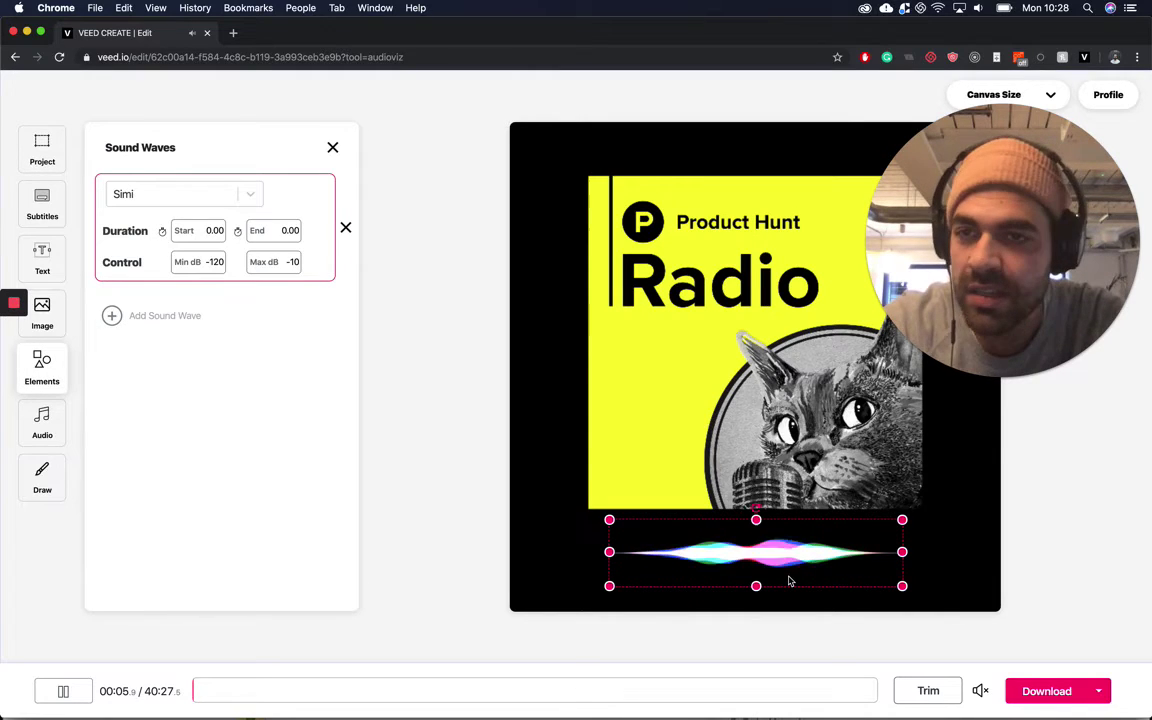
{"action": "left_click_drag", "start_coordinate": [903, 551], "coordinate": [985, 548]}
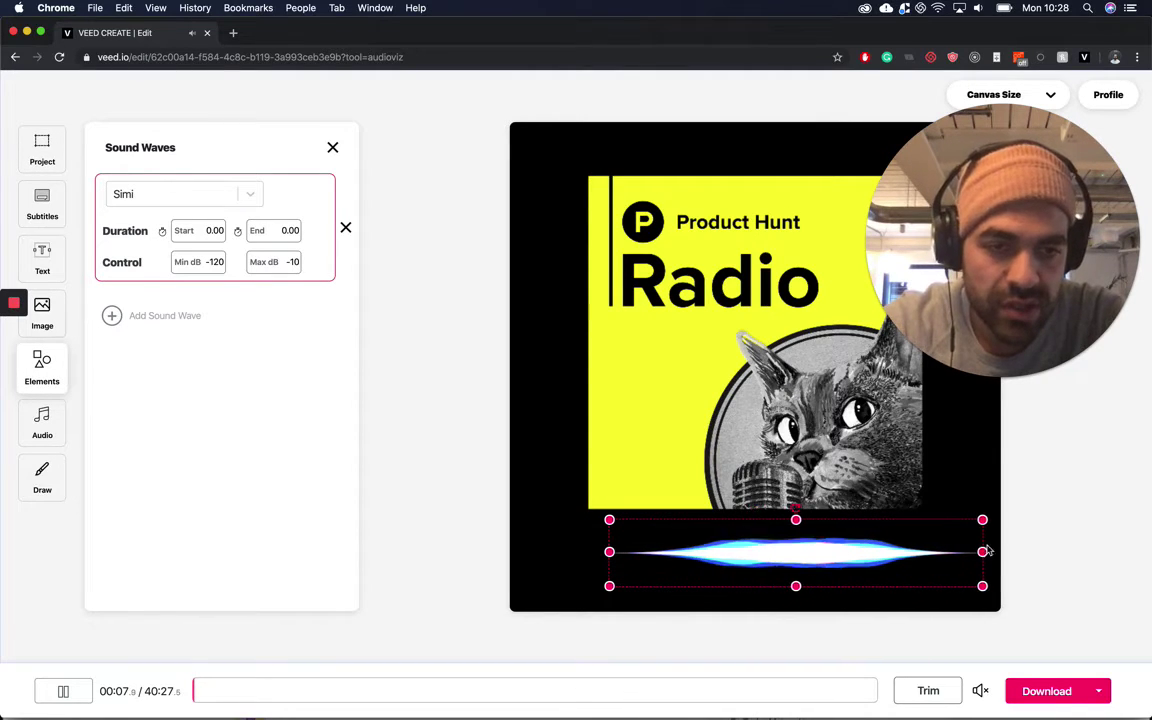
{"action": "left_click_drag", "start_coordinate": [753, 578], "coordinate": [722, 578]}
{"action": "left_click_drag", "start_coordinate": [767, 519], "coordinate": [818, 267]}
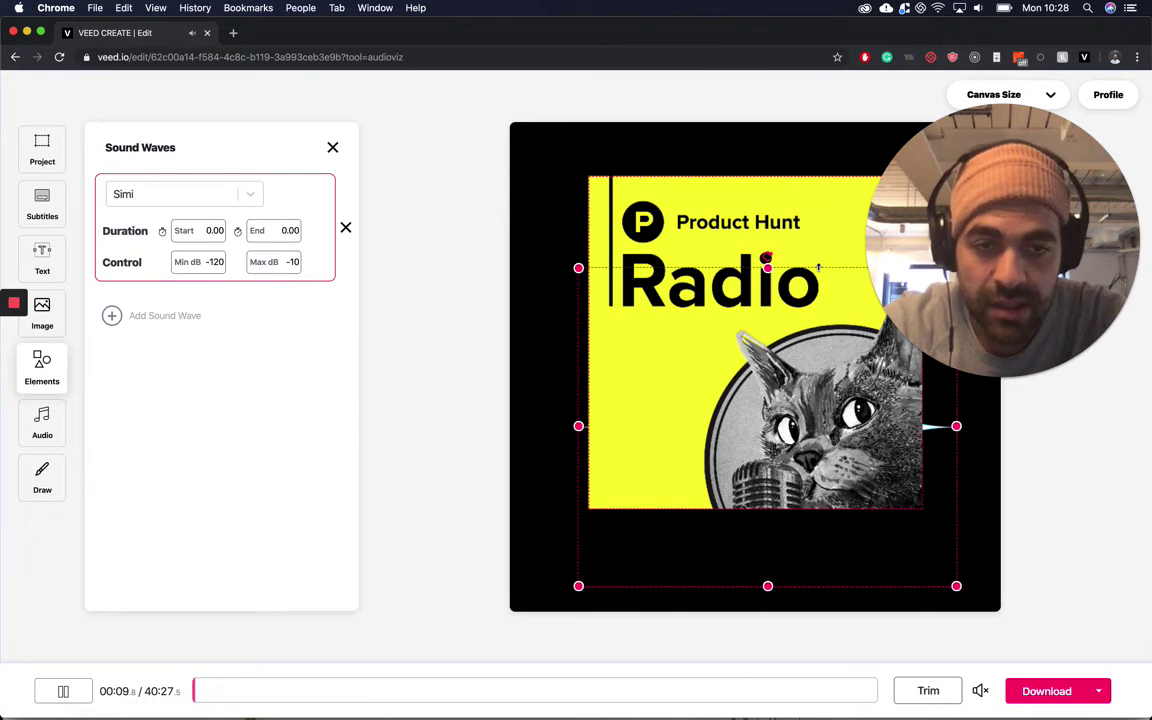
Move the artwork up toward the top and shorten the sound wave from its top edge
{"action": "left_click", "coordinate": [816, 267]}
{"action": "left_click_drag", "start_coordinate": [769, 326], "coordinate": [771, 189]}
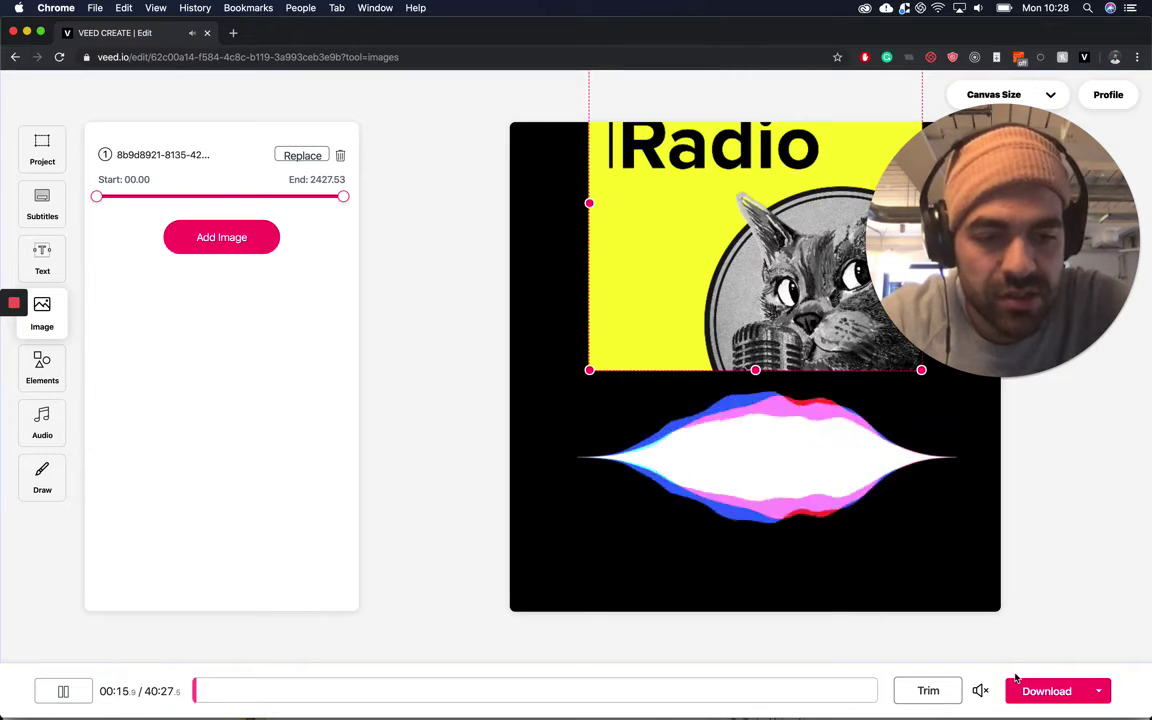
{"action": "key", "text": "XF86AudioLowerVolume"}
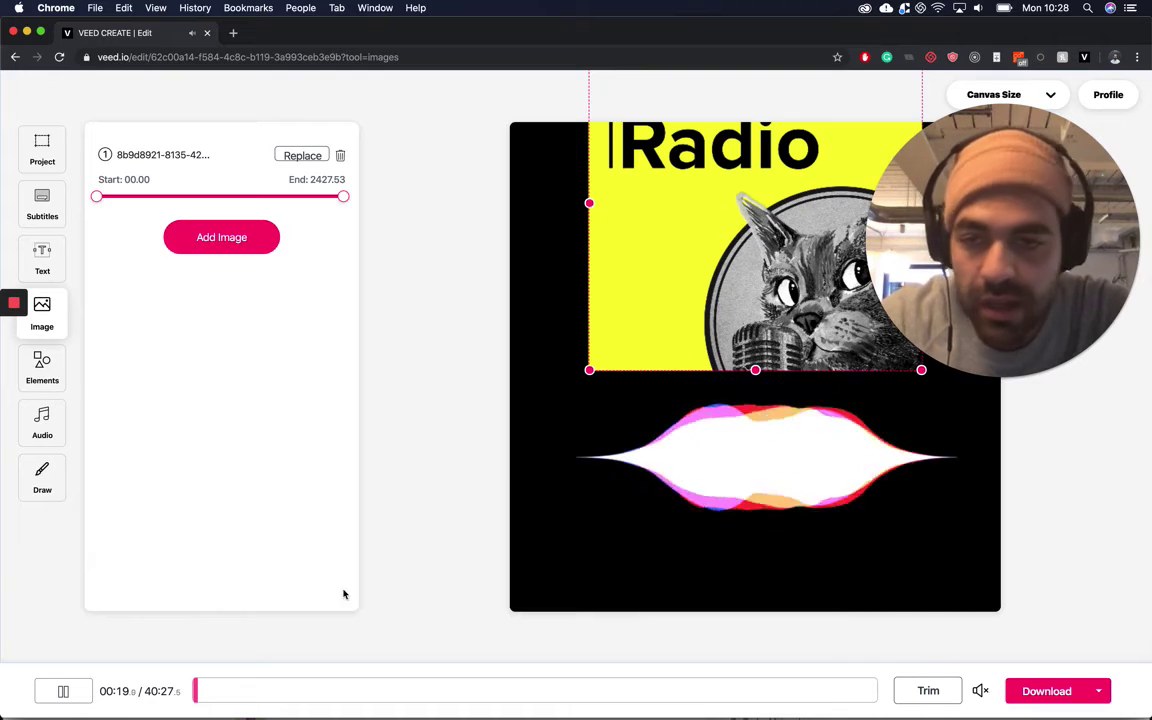
{"action": "left_click", "coordinate": [61, 700]}
{"action": "left_click", "coordinate": [813, 470]}
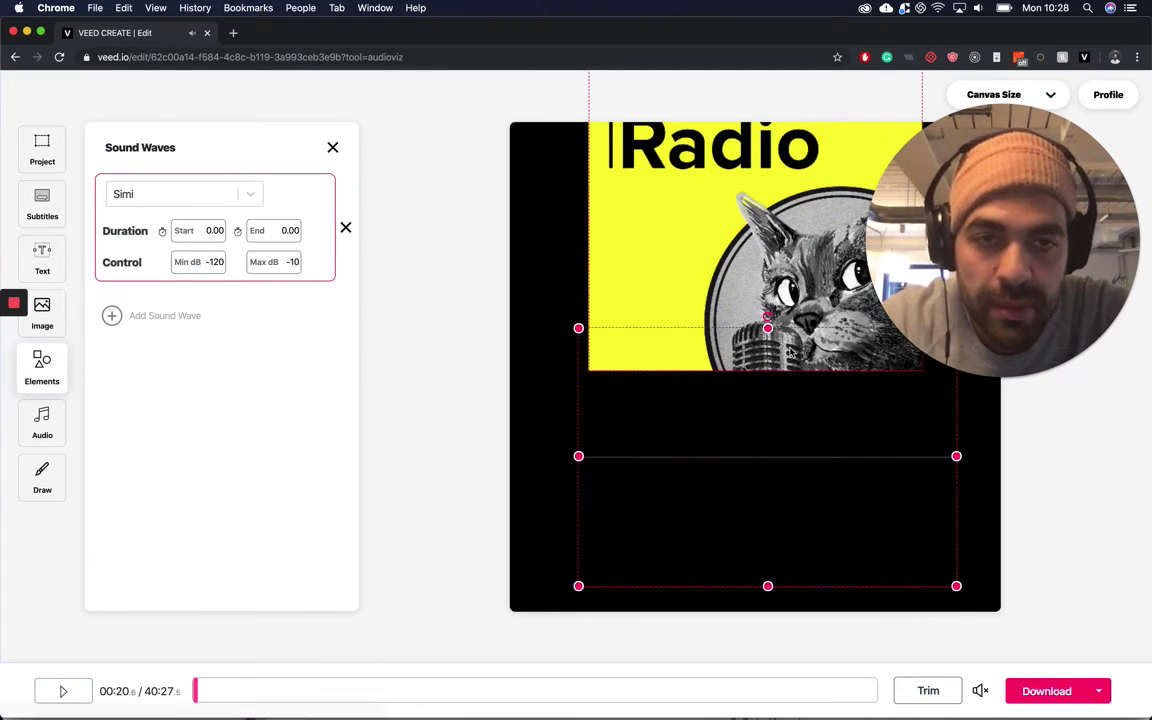
{"action": "left_click_drag", "start_coordinate": [767, 328], "coordinate": [770, 430]}
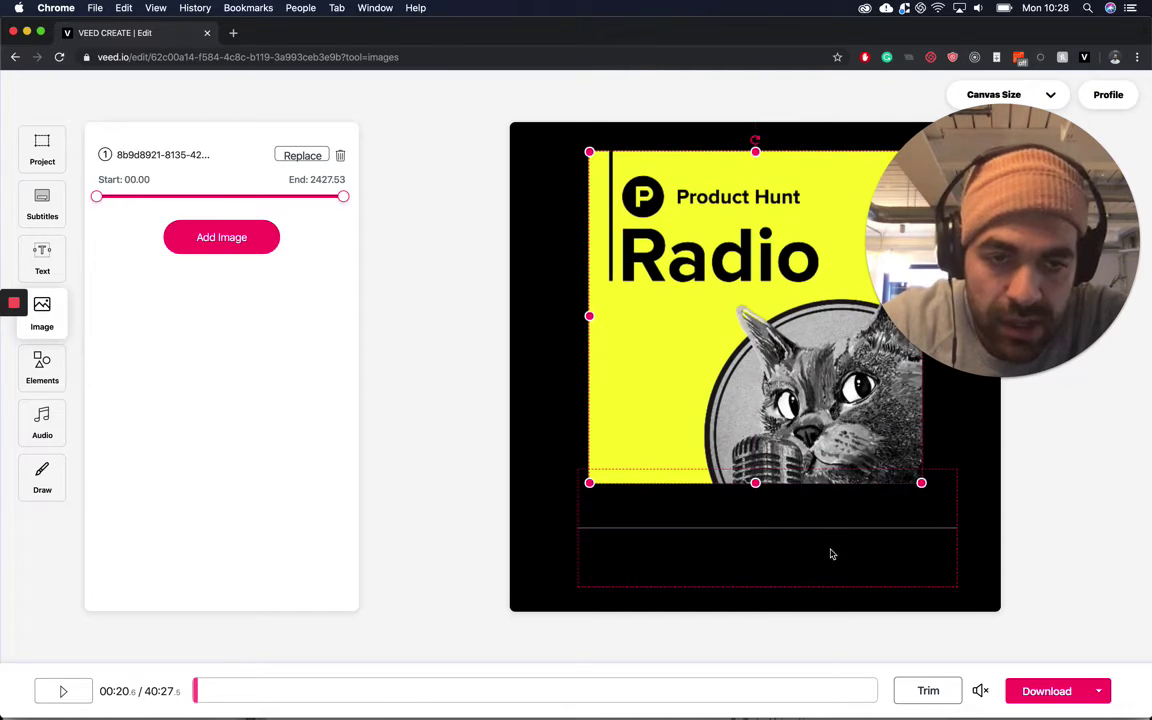
Narrow the sound wave to the artwork's width, centre it below, and nudge the artwork lower
{"action": "left_click", "coordinate": [940, 535]}
{"action": "left_click_drag", "start_coordinate": [955, 528], "coordinate": [922, 528]}
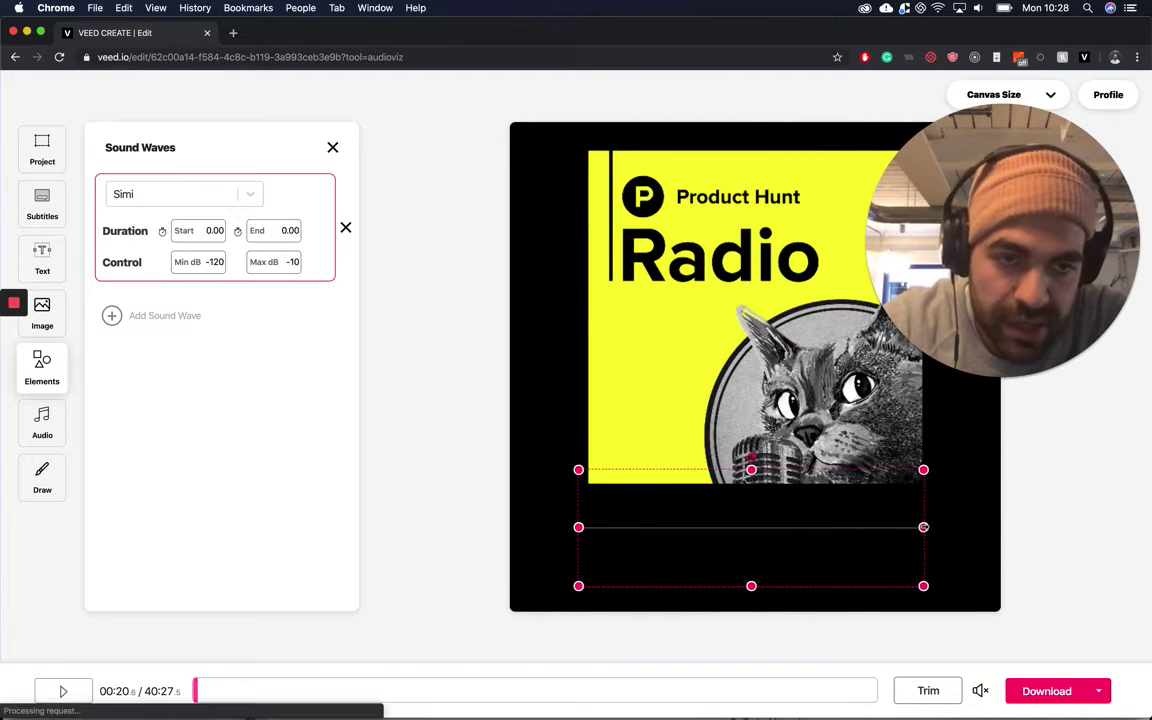
{"action": "left_click_drag", "start_coordinate": [578, 526], "coordinate": [588, 526]}
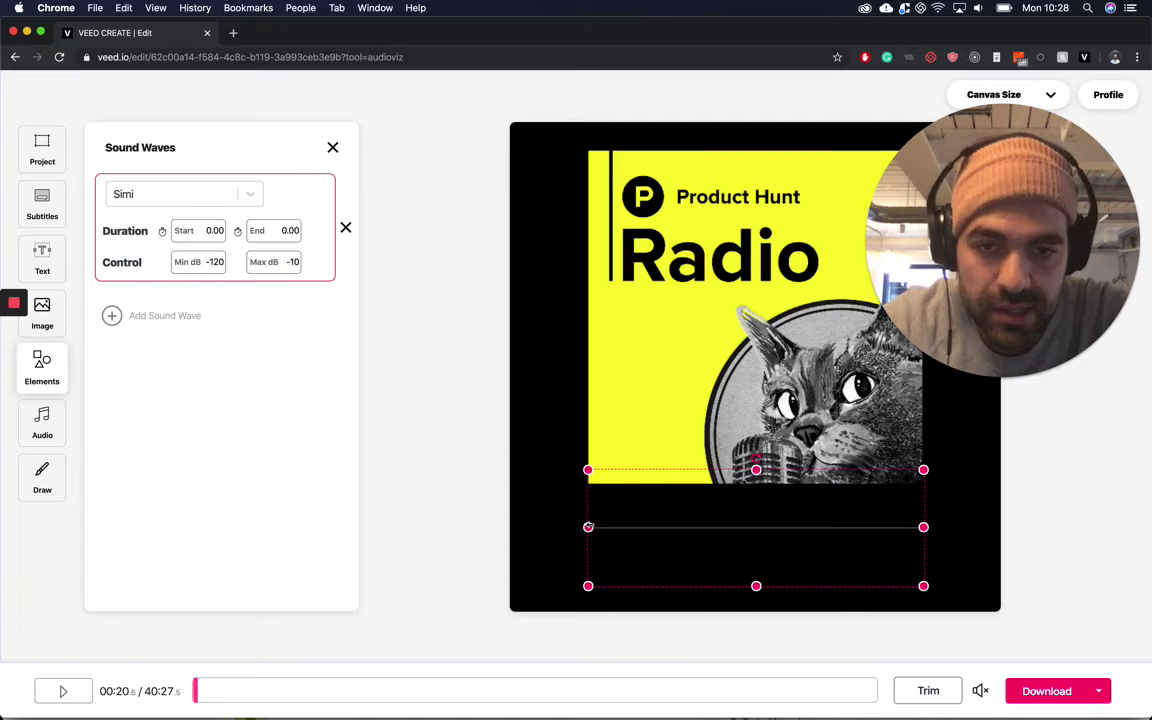
{"action": "left_click_drag", "start_coordinate": [886, 521], "coordinate": [895, 540]}
{"action": "left_click_drag", "start_coordinate": [780, 320], "coordinate": [779, 328]}
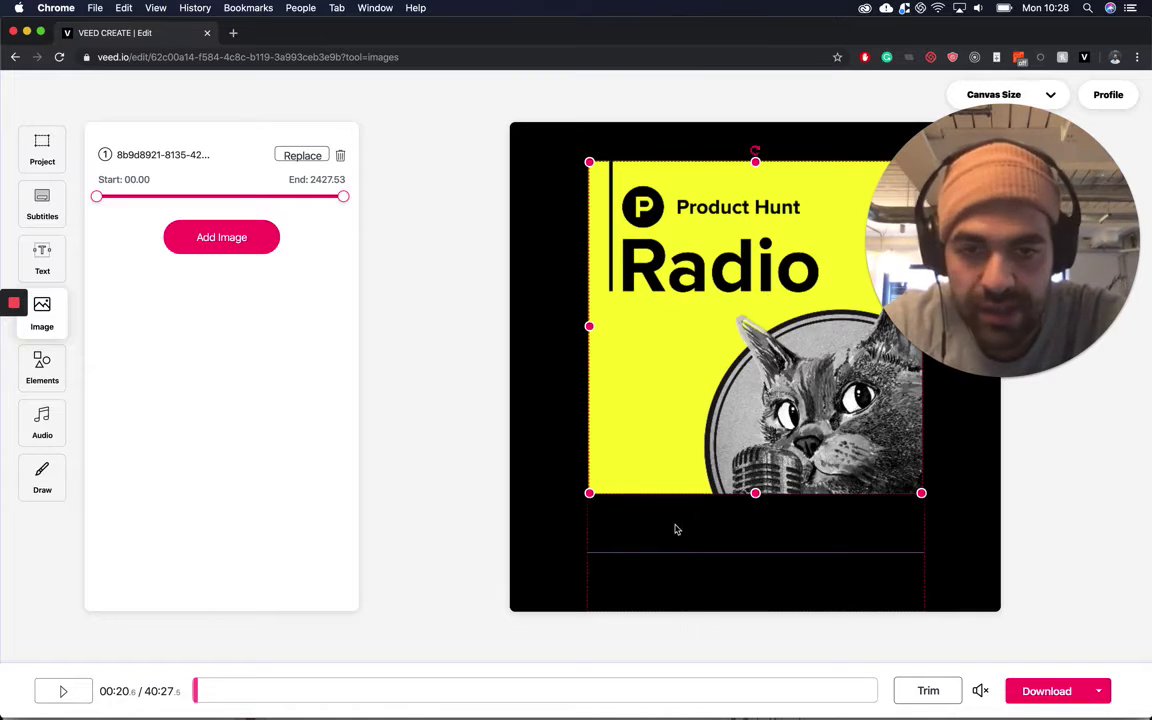
{"action": "left_click", "coordinate": [675, 530]}
{"action": "left_click", "coordinate": [172, 190]}
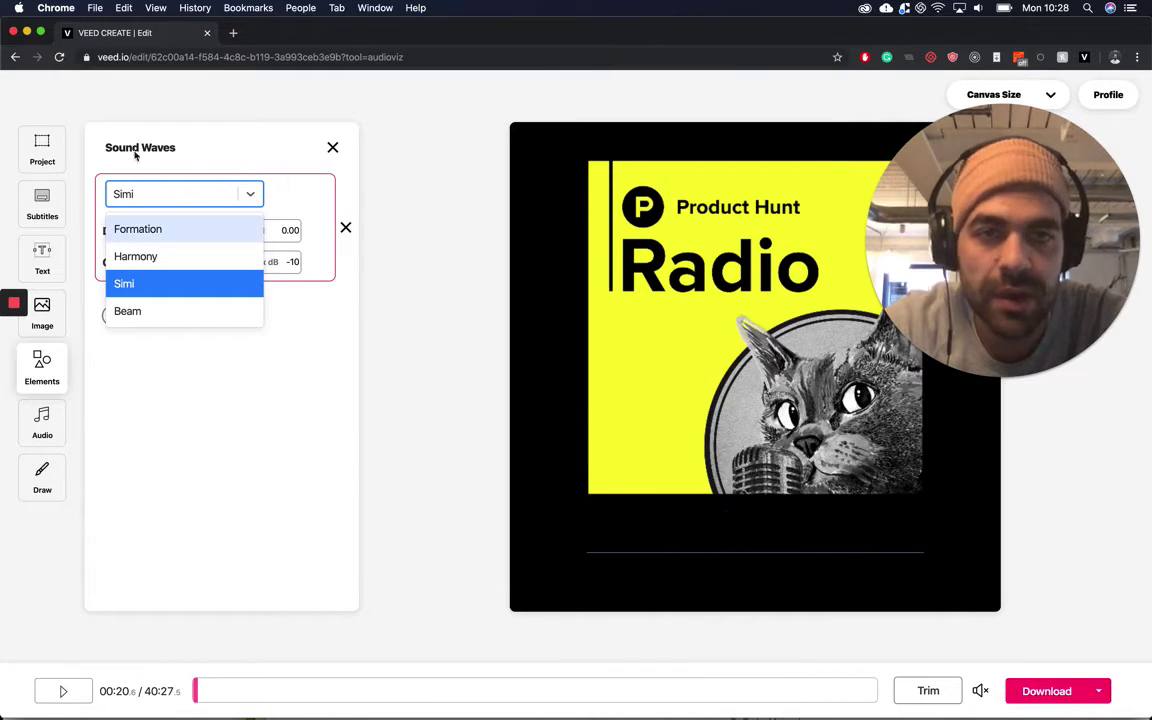
Apply the Formation wave style, shrink the wave and move it up beneath the artwork
{"action": "left_click", "coordinate": [194, 224]}
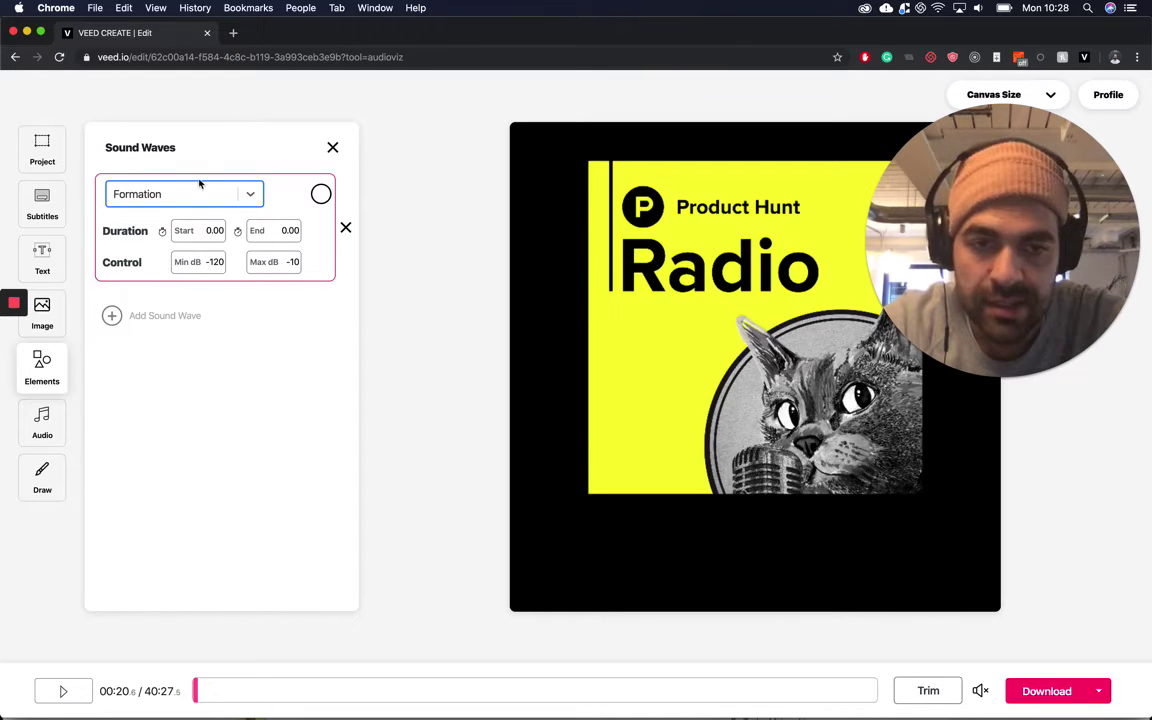
{"action": "left_click", "coordinate": [62, 690]}
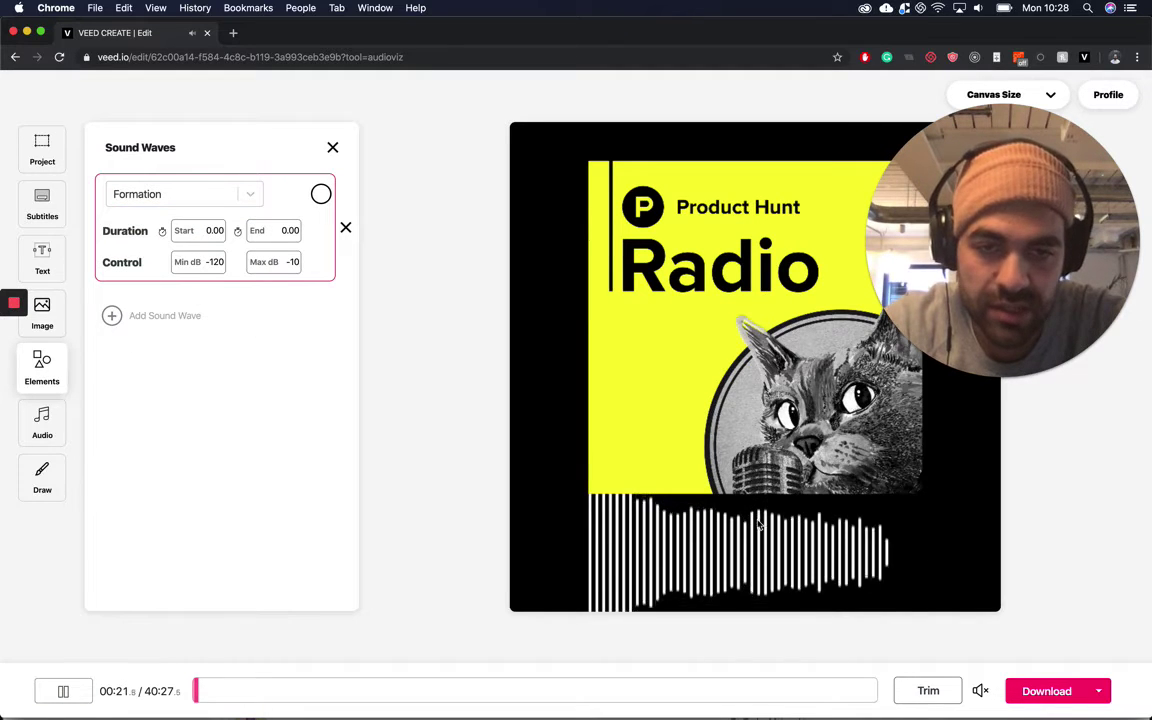
{"action": "left_click", "coordinate": [793, 516]}
{"action": "left_click_drag", "start_coordinate": [756, 490], "coordinate": [758, 540]}
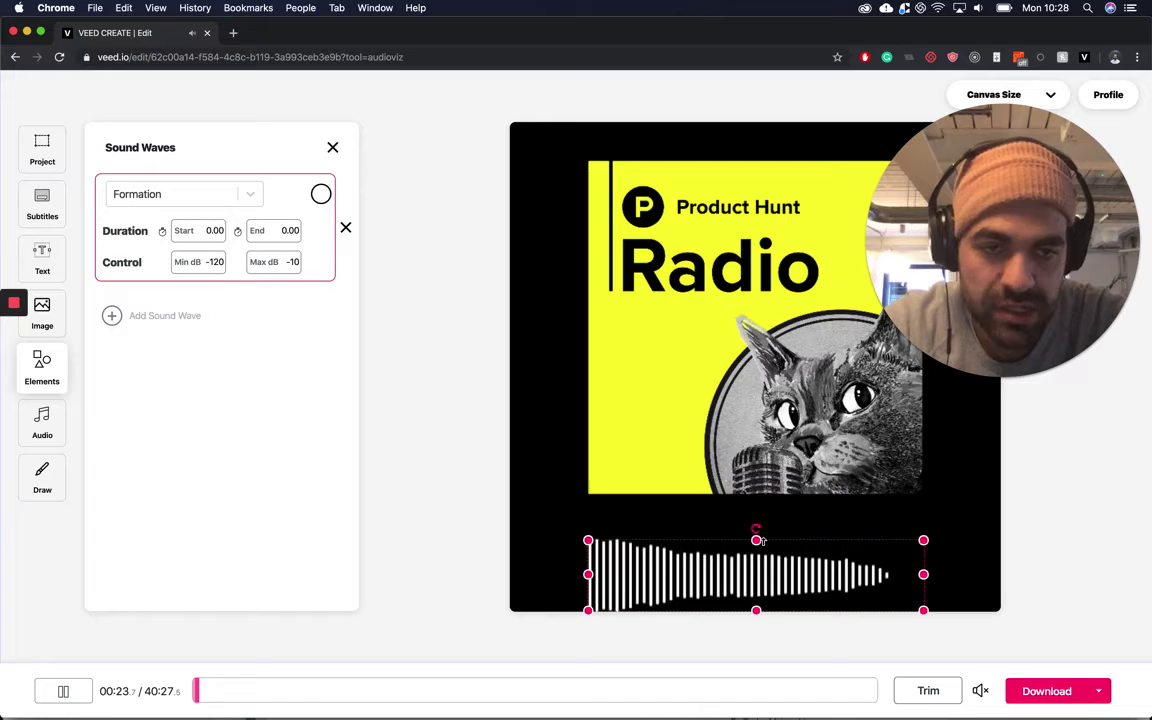
{"action": "left_click_drag", "start_coordinate": [906, 588], "coordinate": [900, 560]}
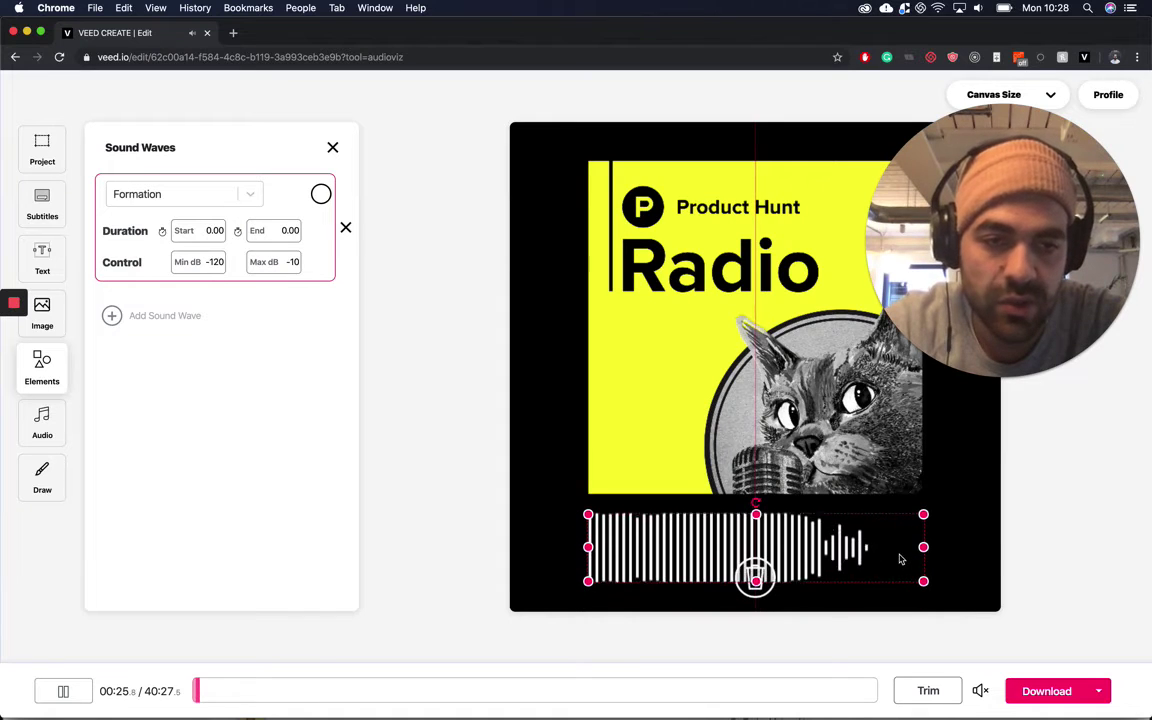
Try the Harmony, Simi and Beam wave styles, ending on Simi
{"action": "left_click", "coordinate": [189, 194]}
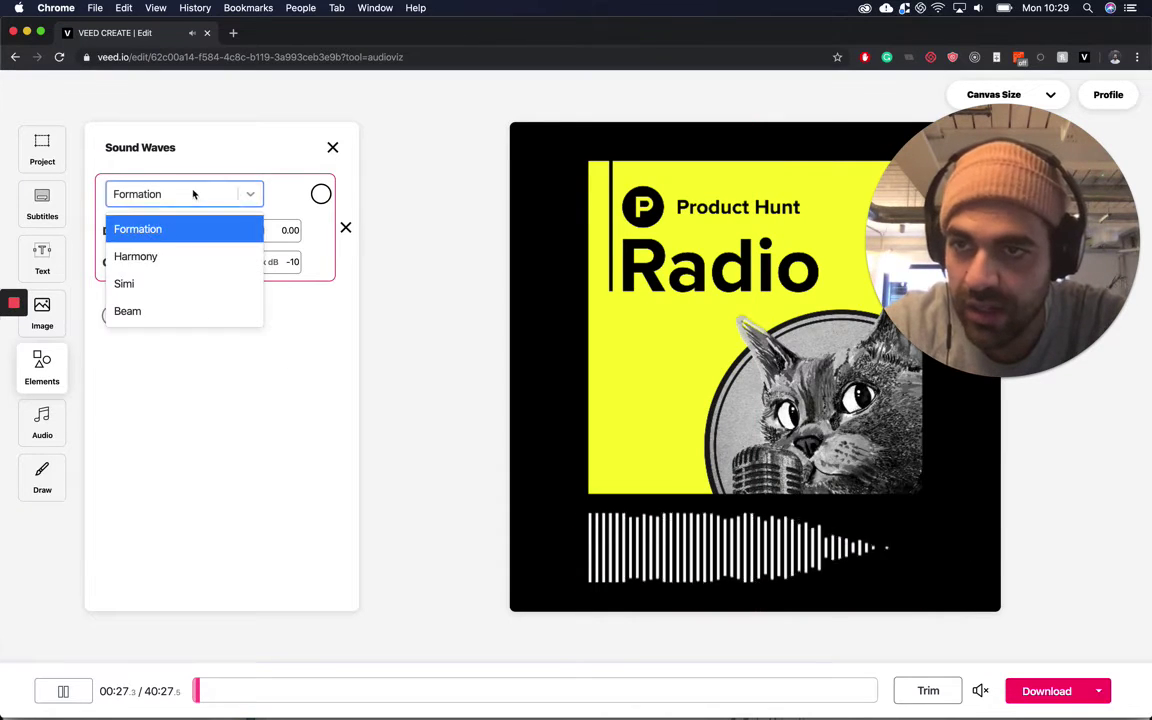
{"action": "left_click", "coordinate": [190, 258]}
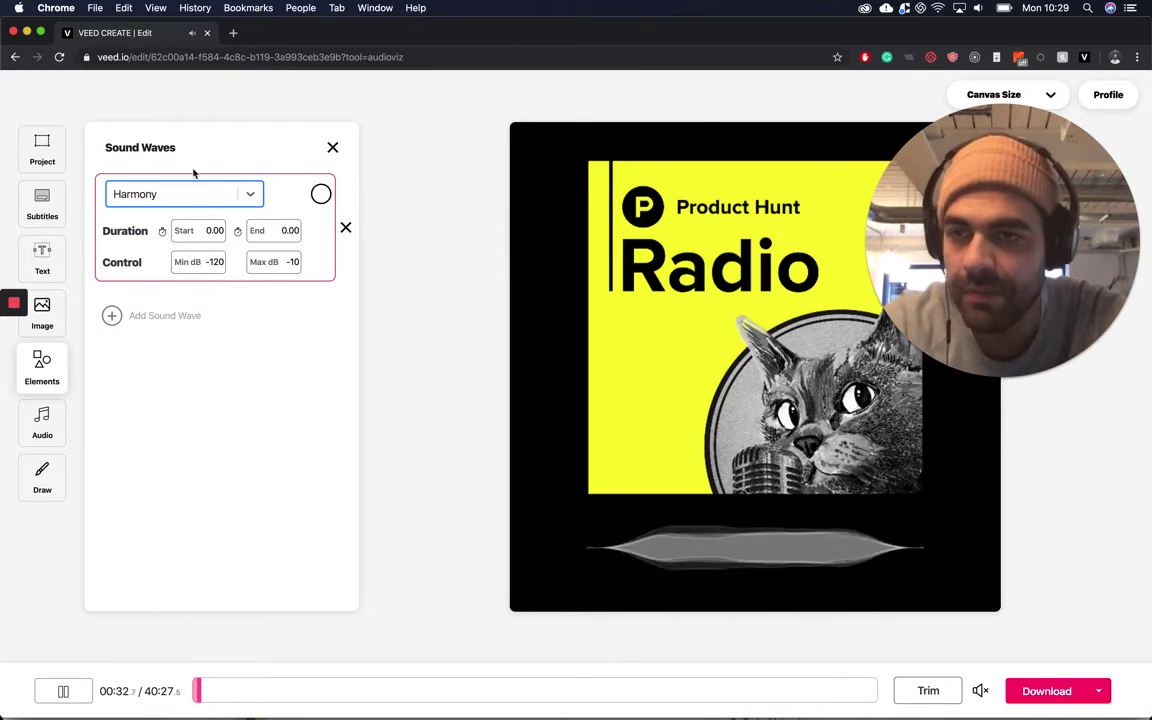
{"action": "left_click", "coordinate": [175, 195]}
{"action": "left_click", "coordinate": [152, 286]}
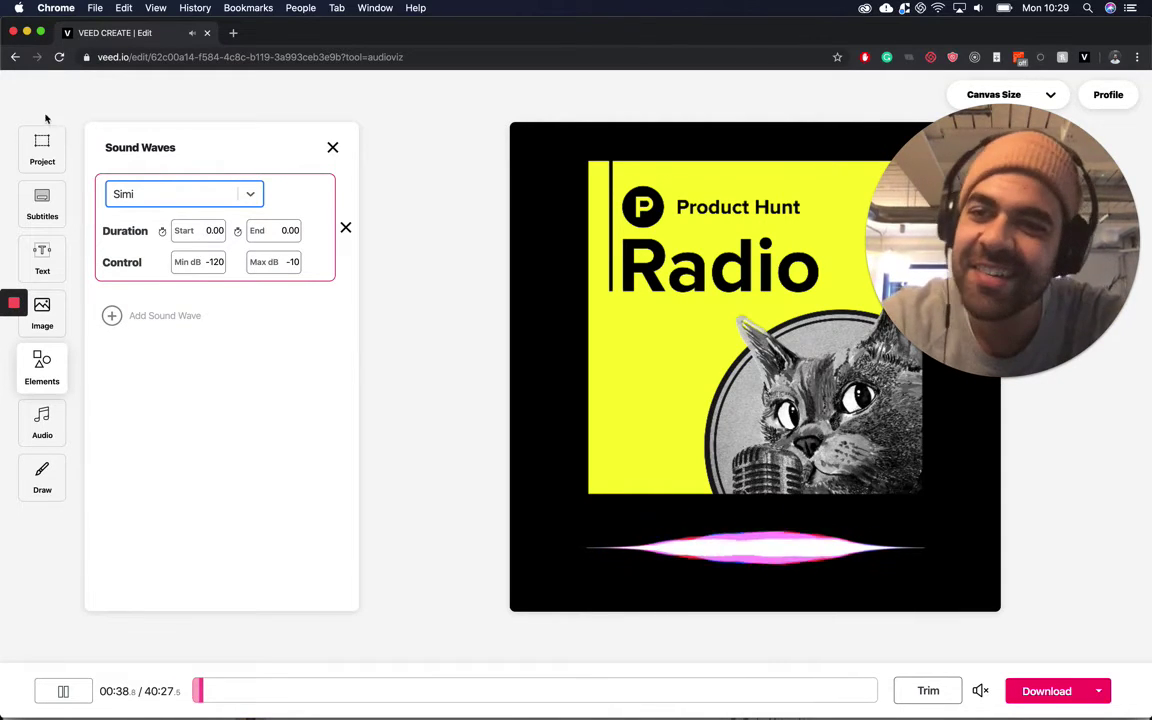
{"action": "left_click", "coordinate": [117, 190]}
{"action": "left_click", "coordinate": [156, 318]}
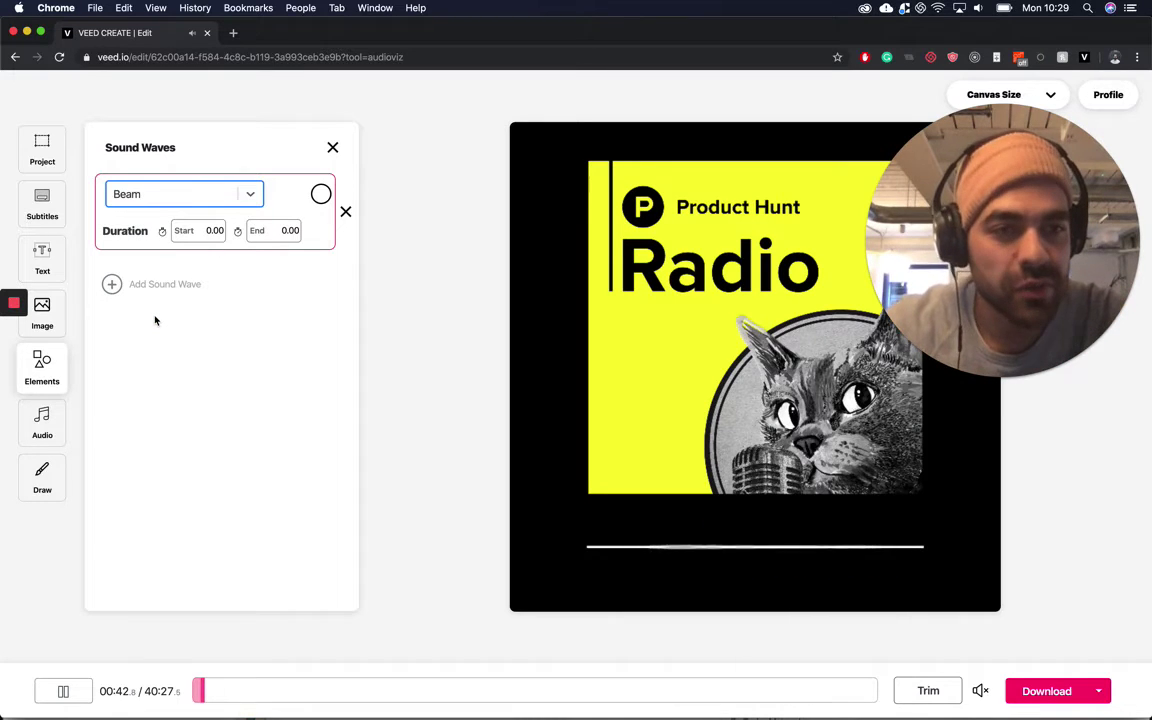
{"action": "left_click", "coordinate": [185, 192]}
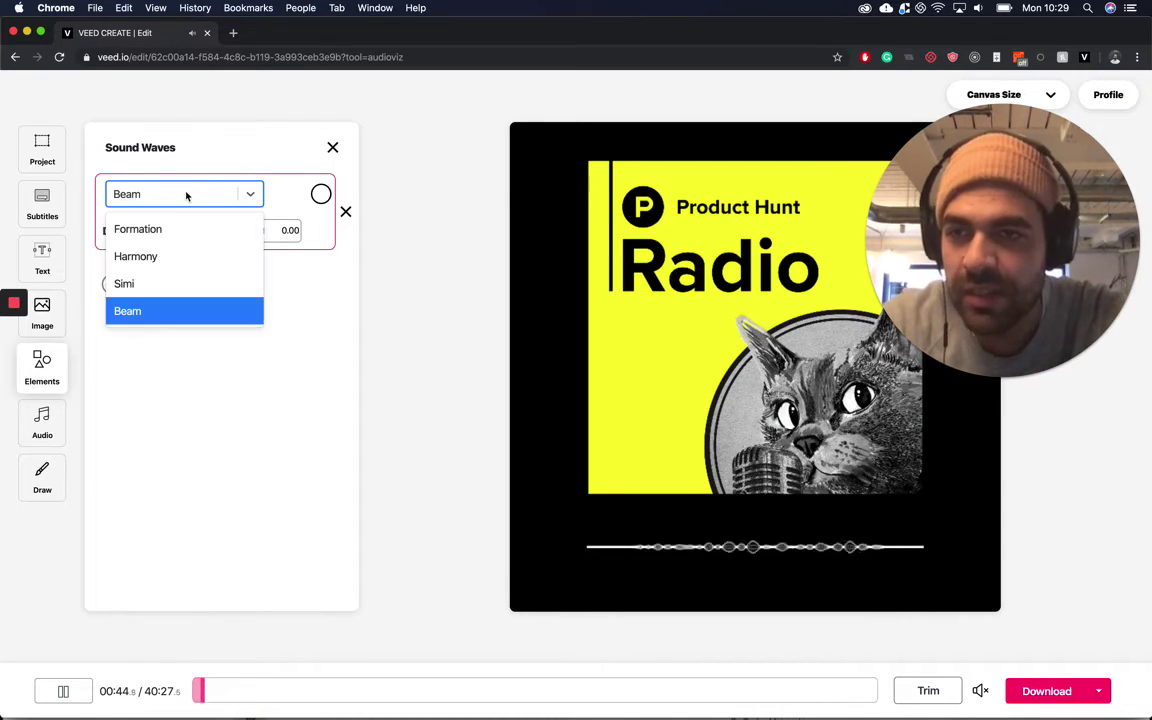
{"action": "left_click", "coordinate": [177, 281]}
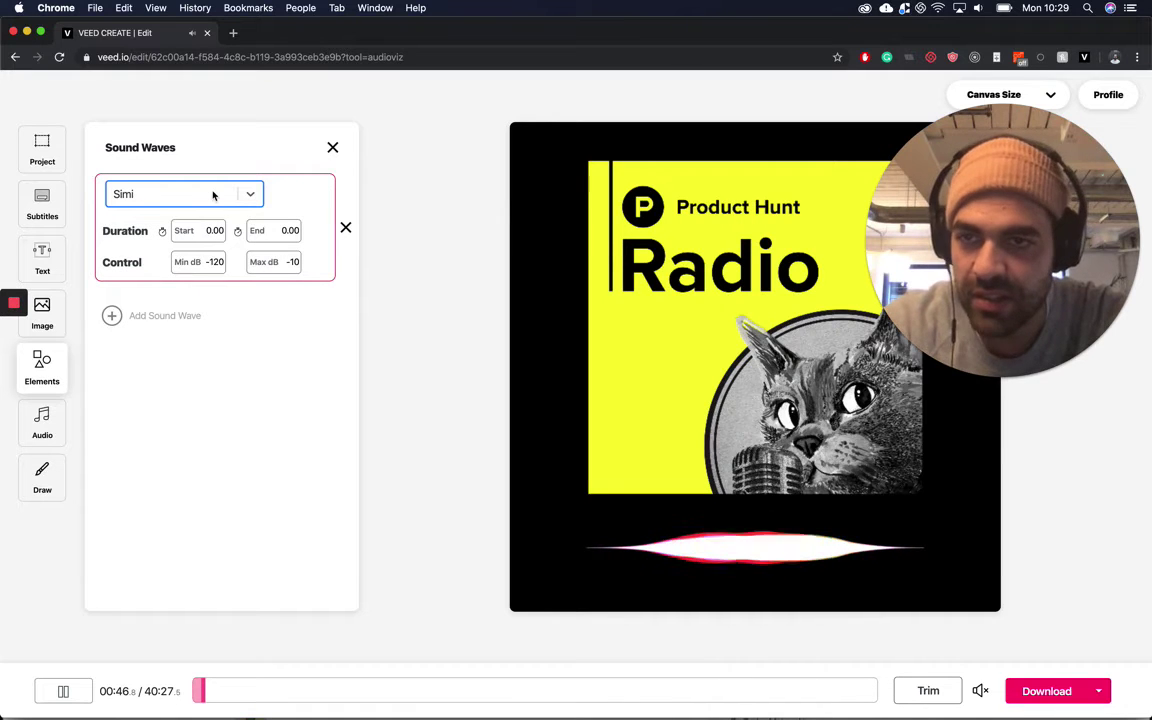
Change the Simi wave's Min dB value to -130
{"action": "left_click", "coordinate": [219, 260]}
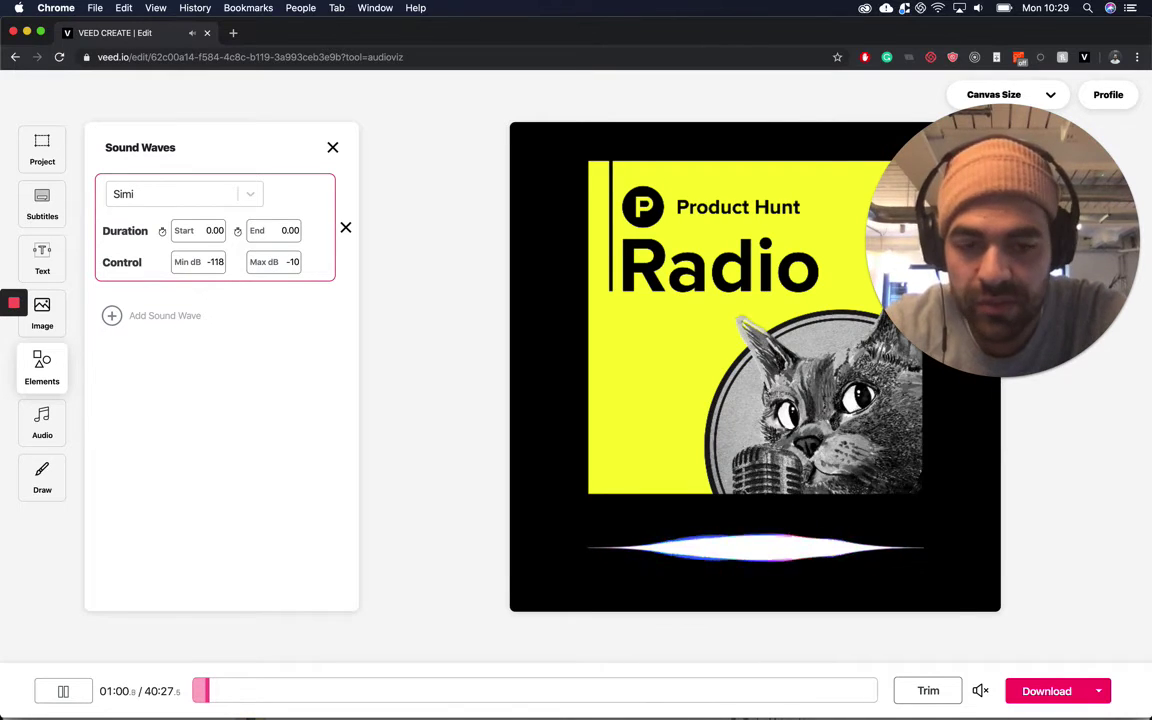
{"action": "left_click", "coordinate": [220, 262]}
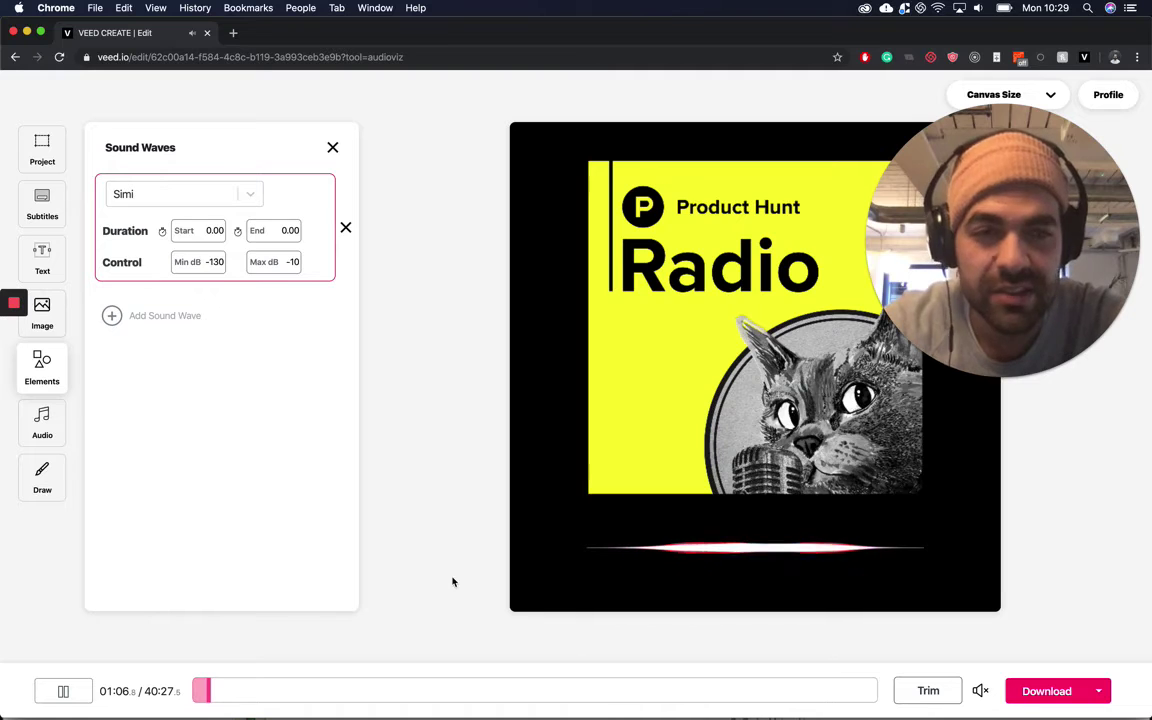
{"action": "left_click", "coordinate": [55, 436]}
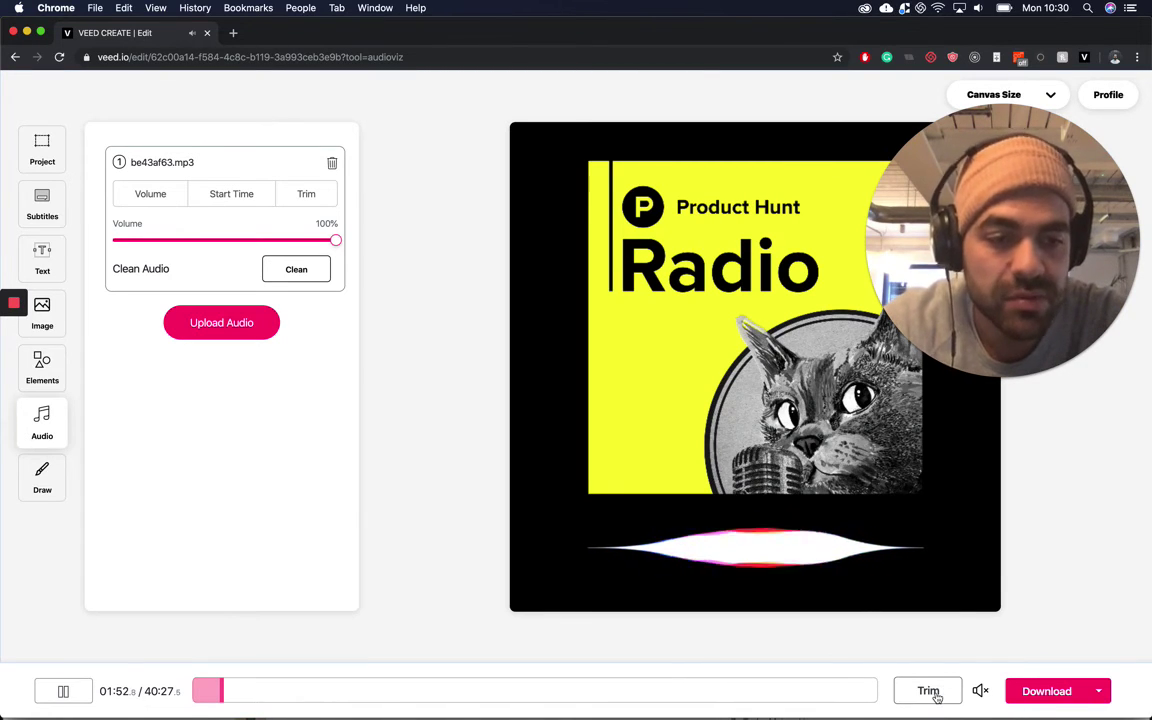
Trim the podcast to a short clip of about two minutes and download it
{"action": "left_click", "coordinate": [940, 689]}
{"action": "left_click_drag", "start_coordinate": [882, 690], "coordinate": [234, 700]}
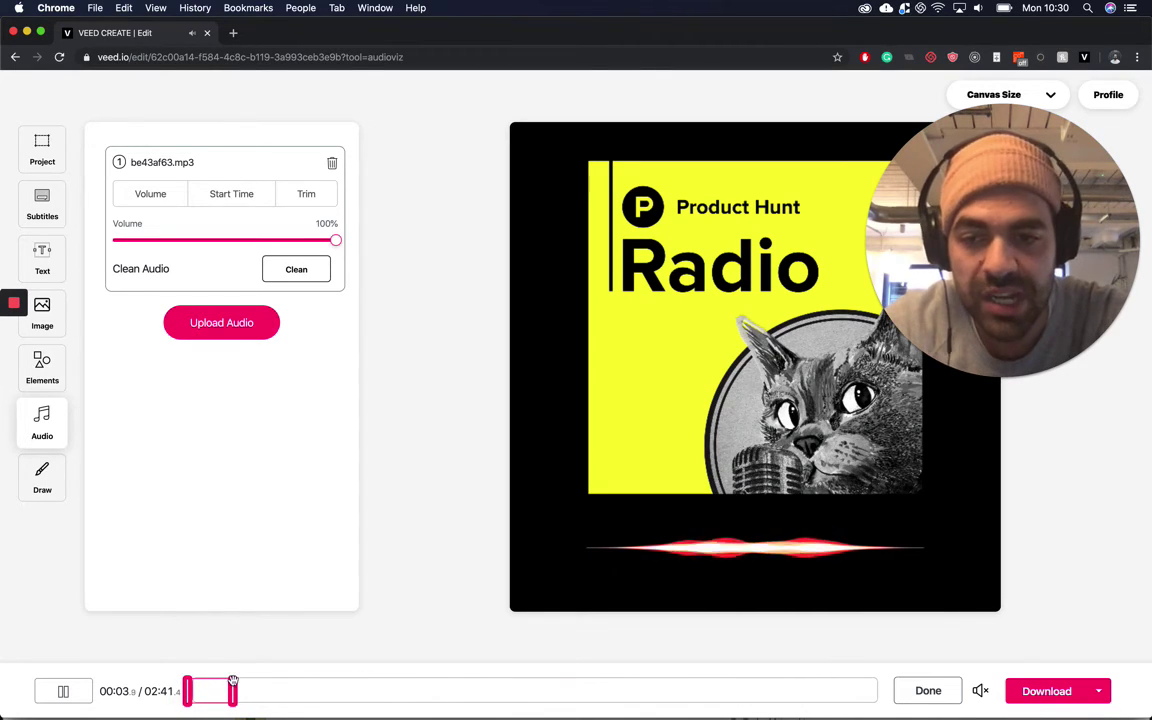
{"action": "left_click_drag", "start_coordinate": [234, 690], "coordinate": [520, 690]}
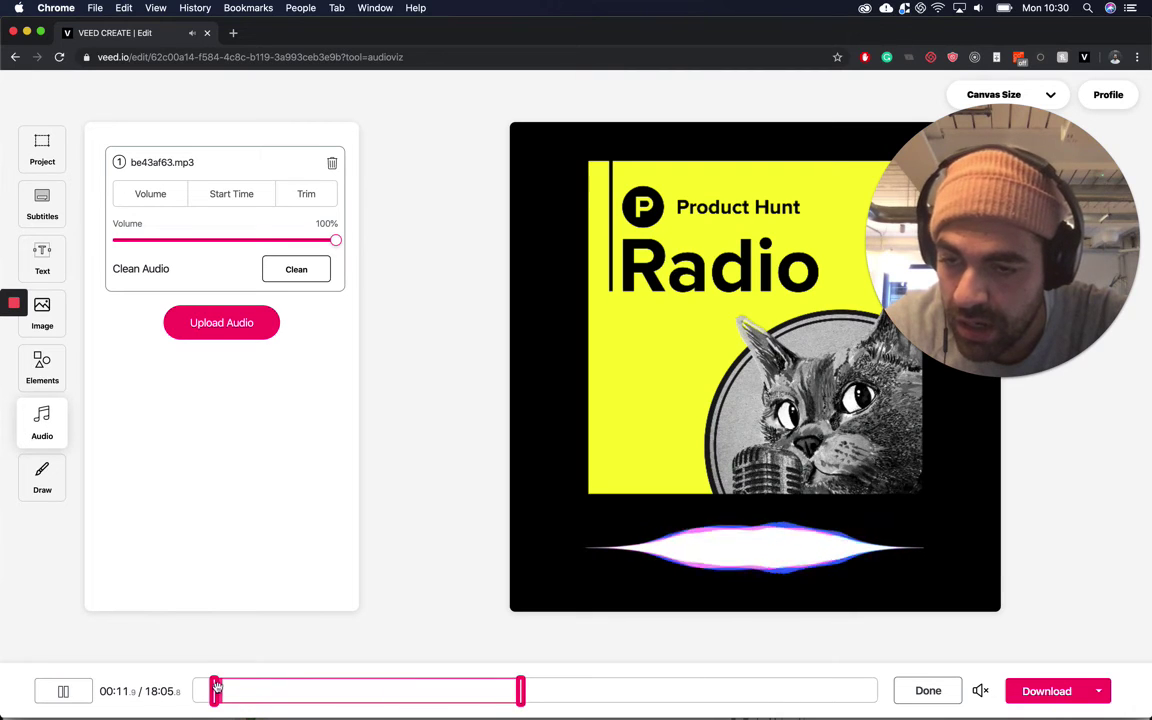
{"action": "mouse_move", "coordinate": [216, 690]}
{"action": "left_mouse_down"}
{"action": "mouse_move", "coordinate": [185, 690]}
{"action": "mouse_move", "coordinate": [226, 687]}
{"action": "left_mouse_up"}
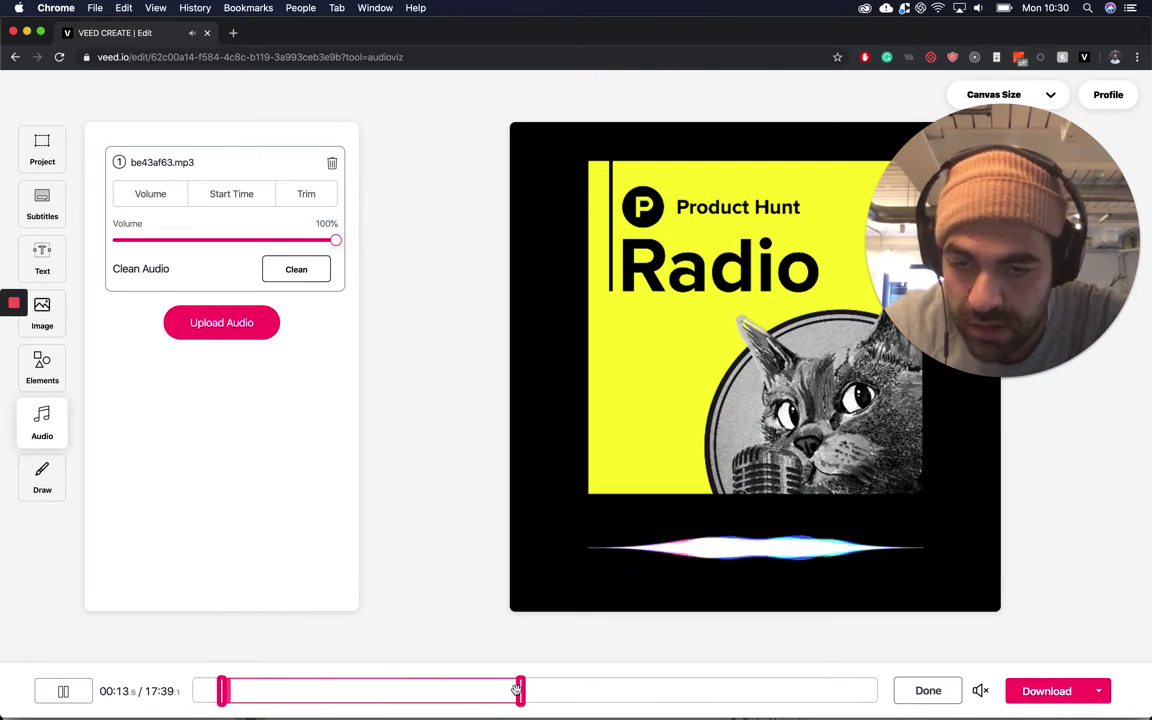
{"action": "left_click_drag", "start_coordinate": [520, 690], "coordinate": [263, 699]}
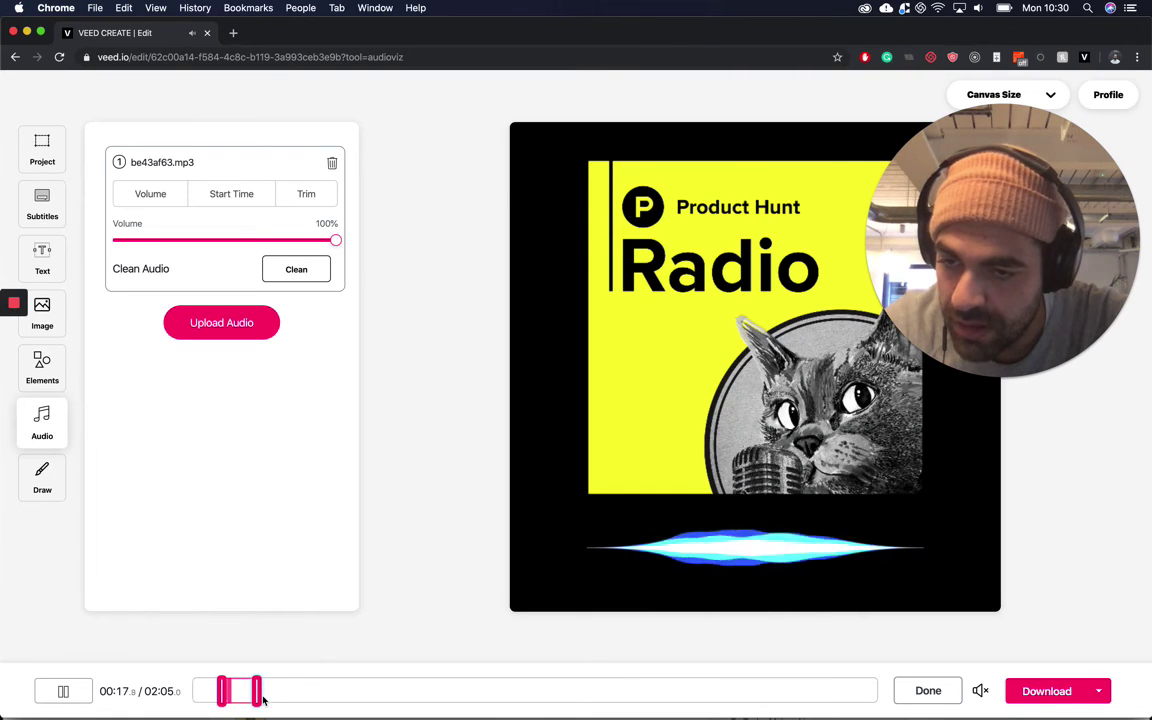
{"action": "left_click", "coordinate": [1039, 702]}
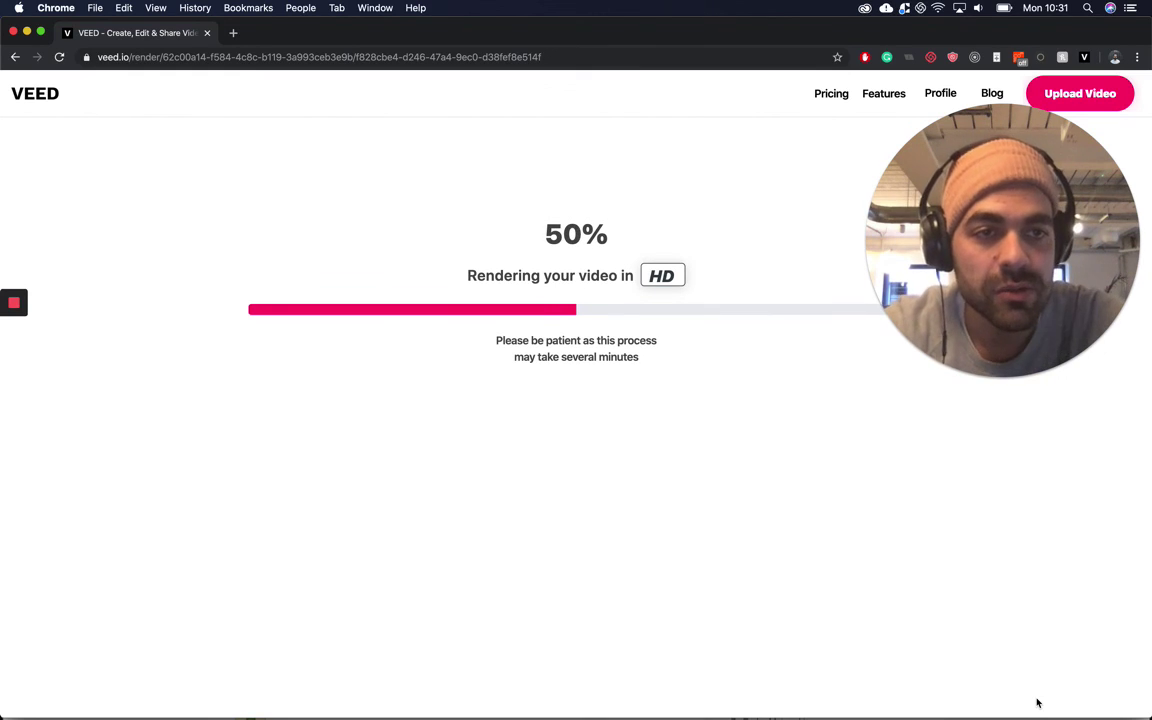
Wait while the HD render of the square video advances to 53%
{"action": "mouse_move", "coordinate": [14, 303]}
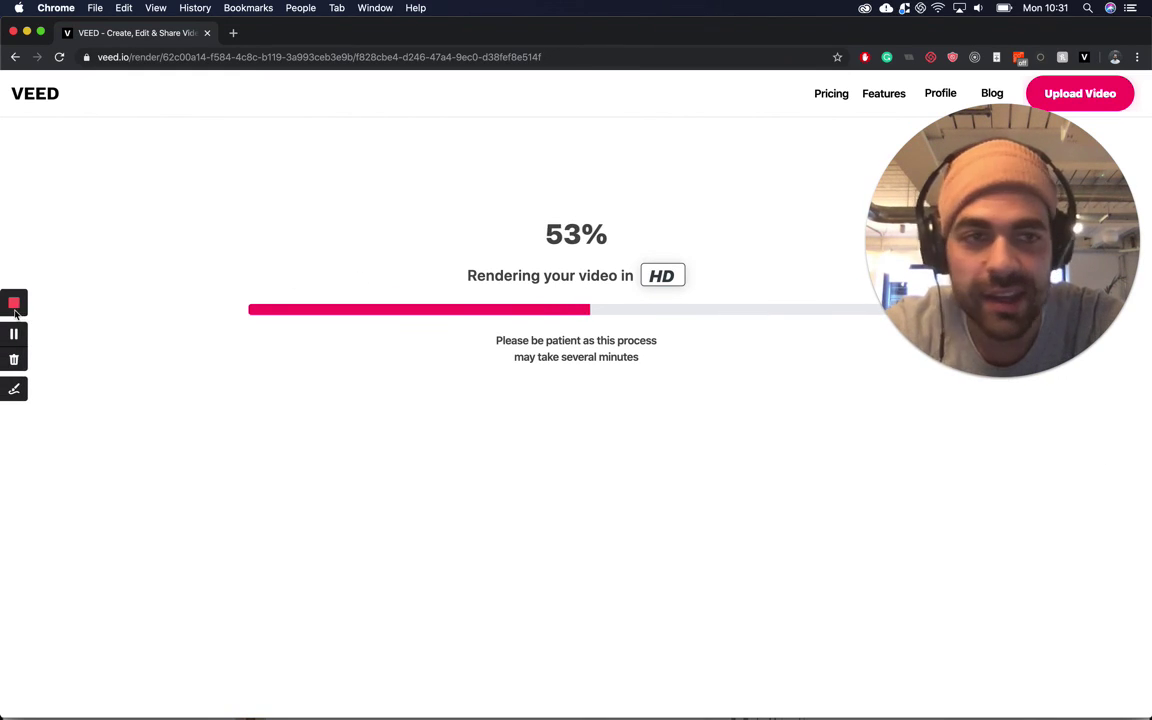